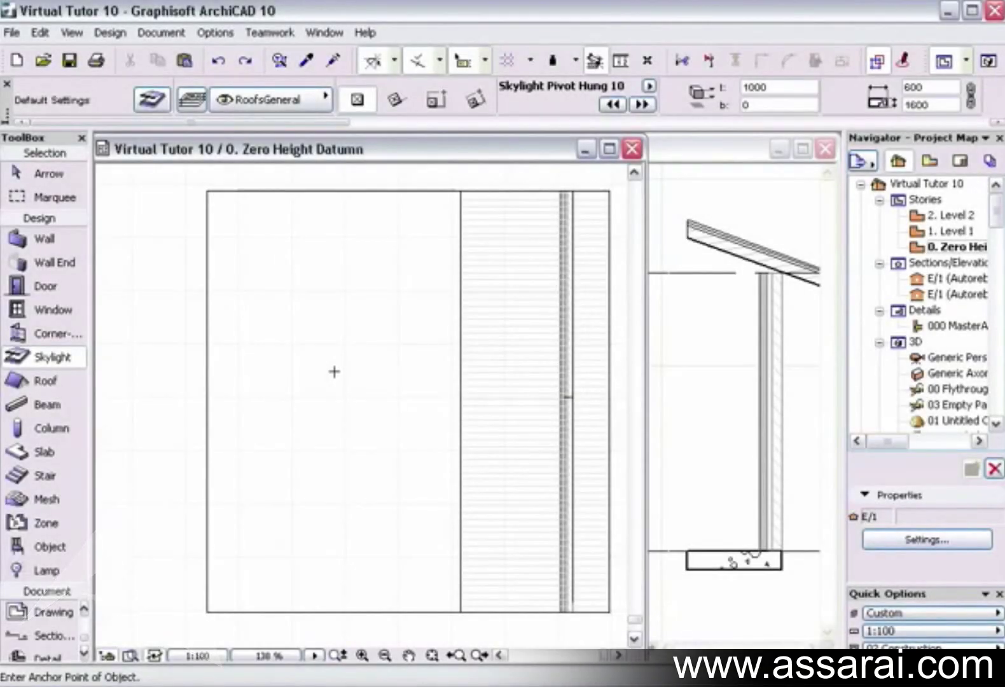
# Activate the Roof tool and look through all of its default options, including slope, floor plan display, edge angle and material.
pyautogui.click(51, 386)
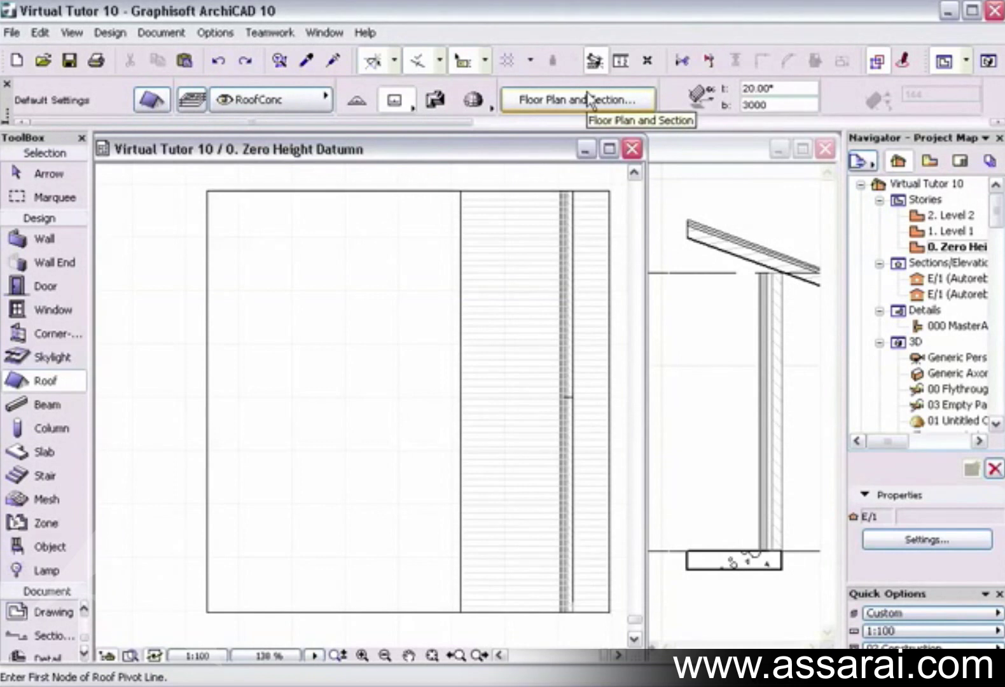
pyautogui.hscroll(3, 589, 96)
pyautogui.hscroll(1, 588, 96)
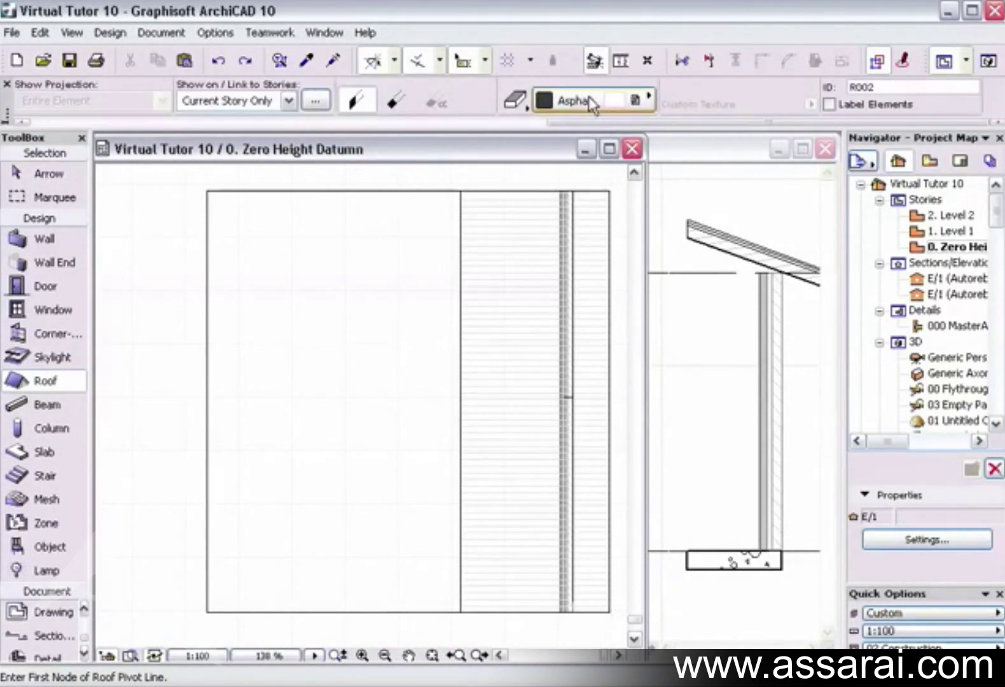
pyautogui.hscroll(-3, 588, 96)
pyautogui.hscroll(2, 589, 96)
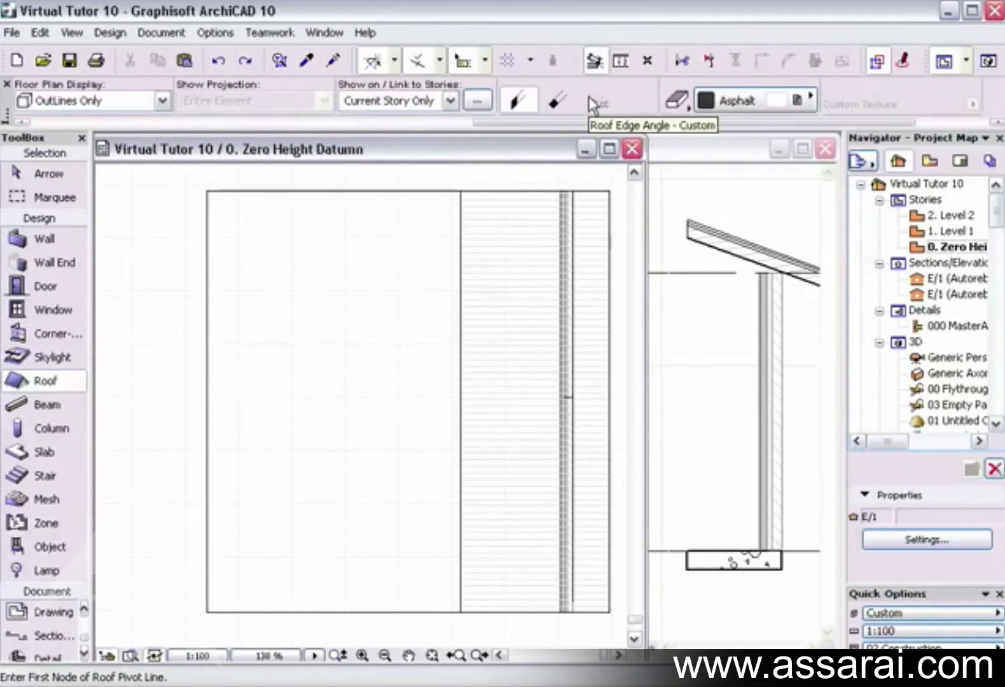
pyautogui.hscroll(-3, 592, 105)
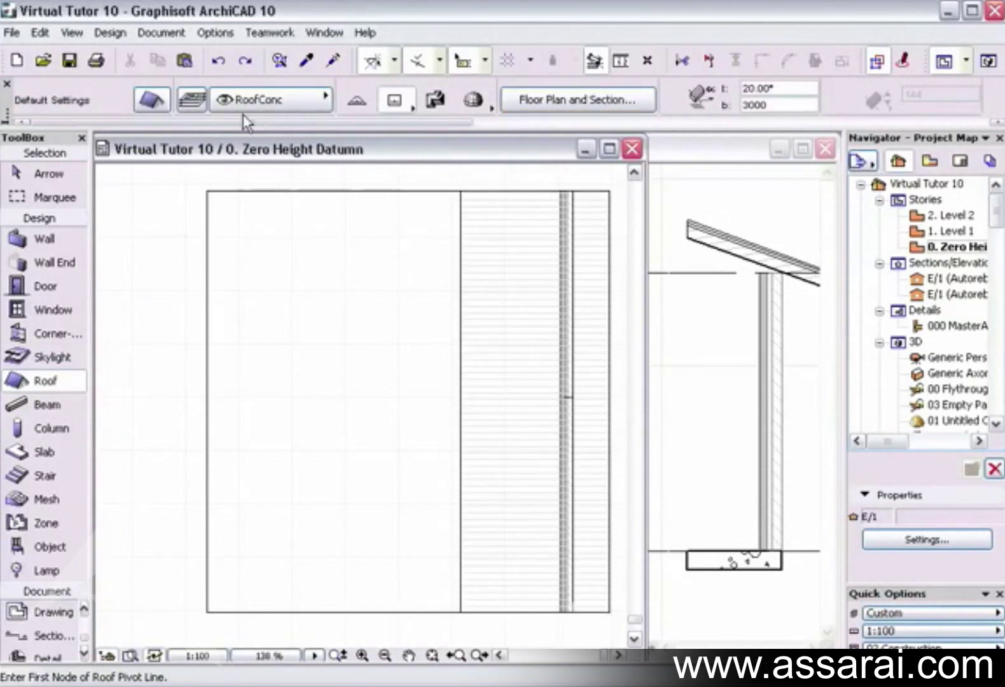
pyautogui.hscroll(3, 299, 100)
pyautogui.hscroll(2, 298, 100)
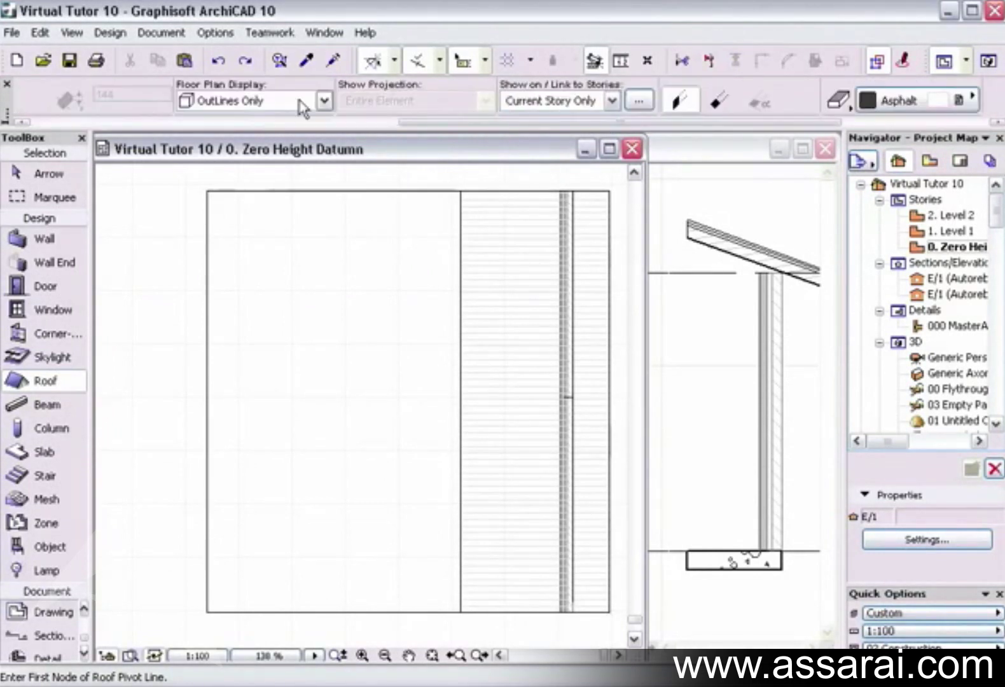
pyautogui.hscroll(-4, 299, 100)
pyautogui.moveTo(348, 122); pyautogui.dragTo(281, 131)
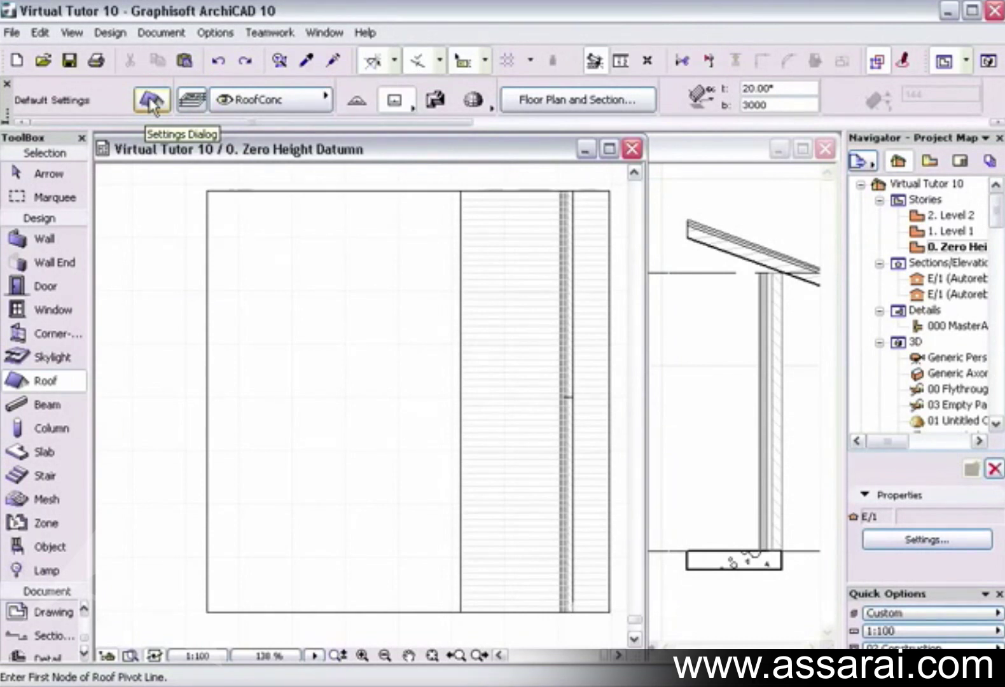
# Open the roof default settings and review the saved roof favorites and the geometry values, then close the settings.
pyautogui.hotkey('ctrl', 't')
pyautogui.moveTo(218, 112); pyautogui.dragTo(276, 110)
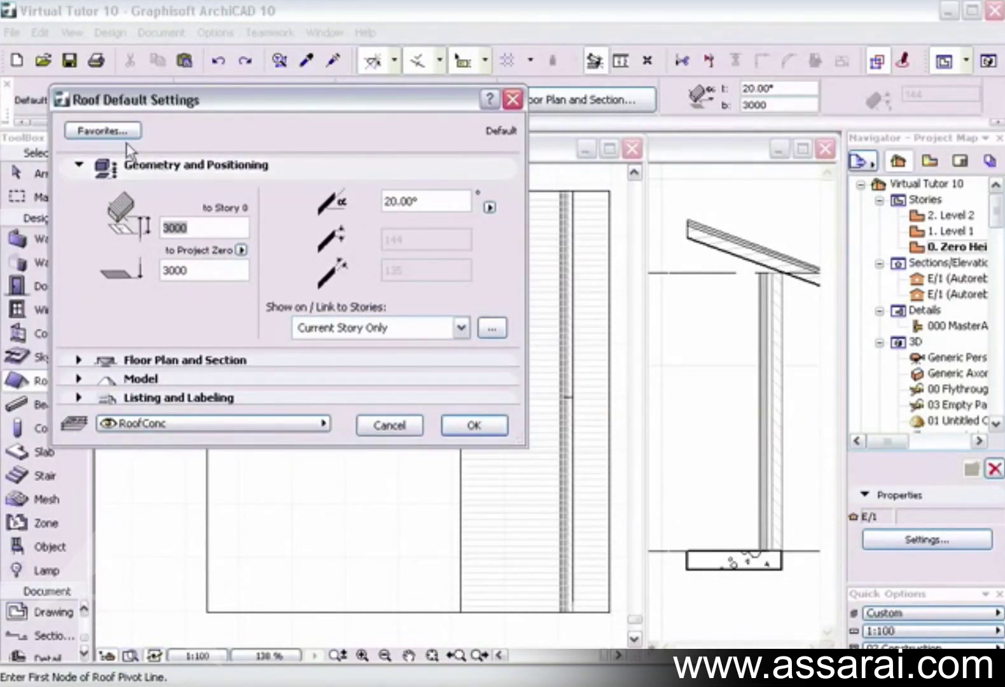
pyautogui.click(102, 131)
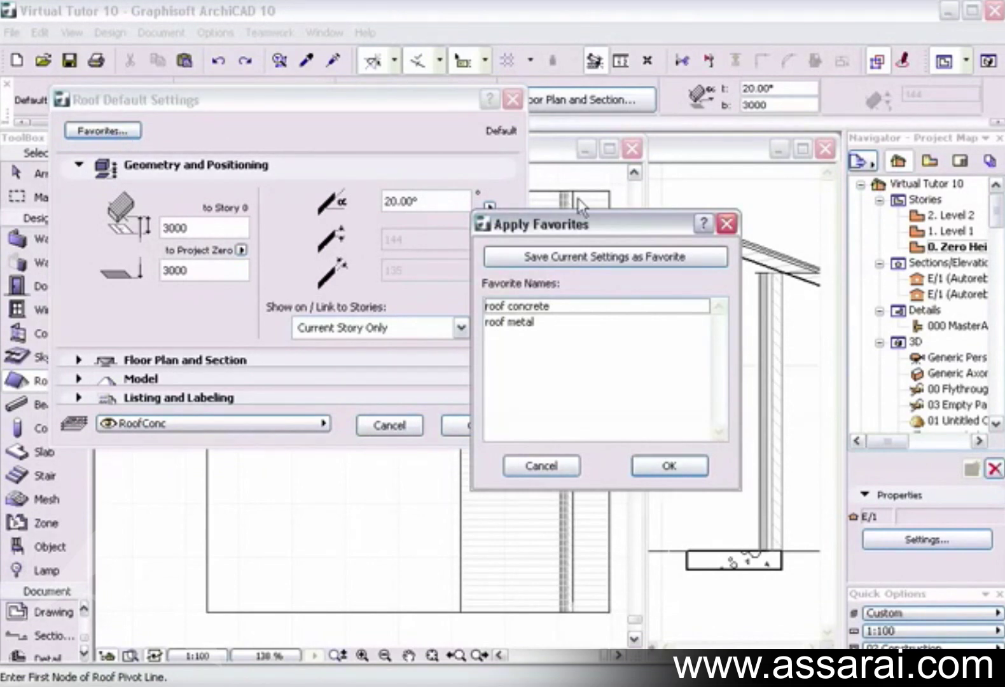
pyautogui.moveTo(587, 231); pyautogui.dragTo(613, 189)
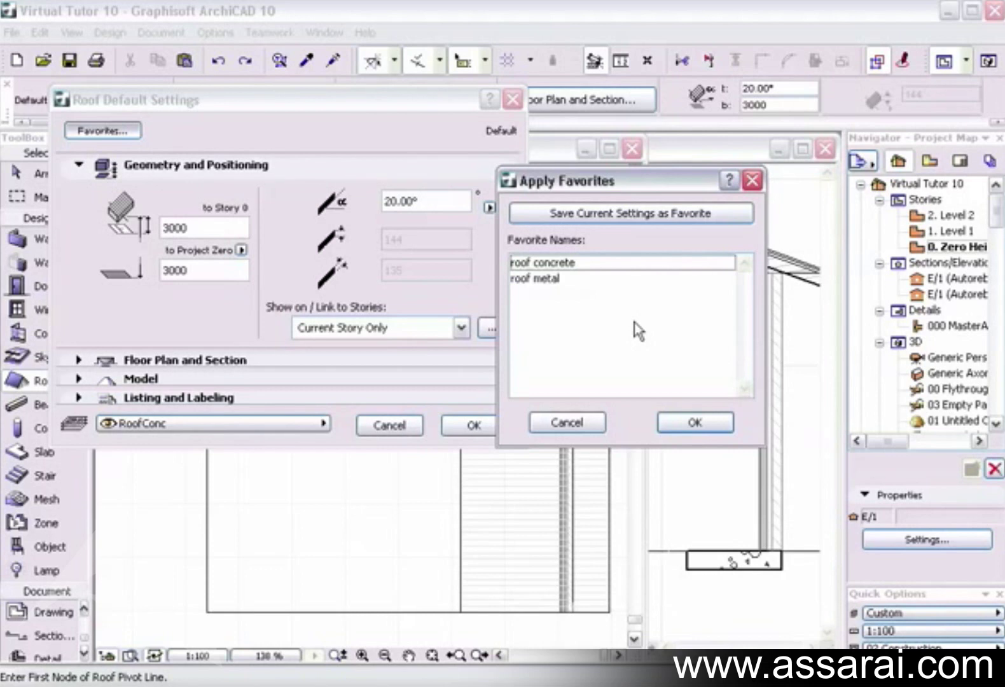
pyautogui.click(700, 425)
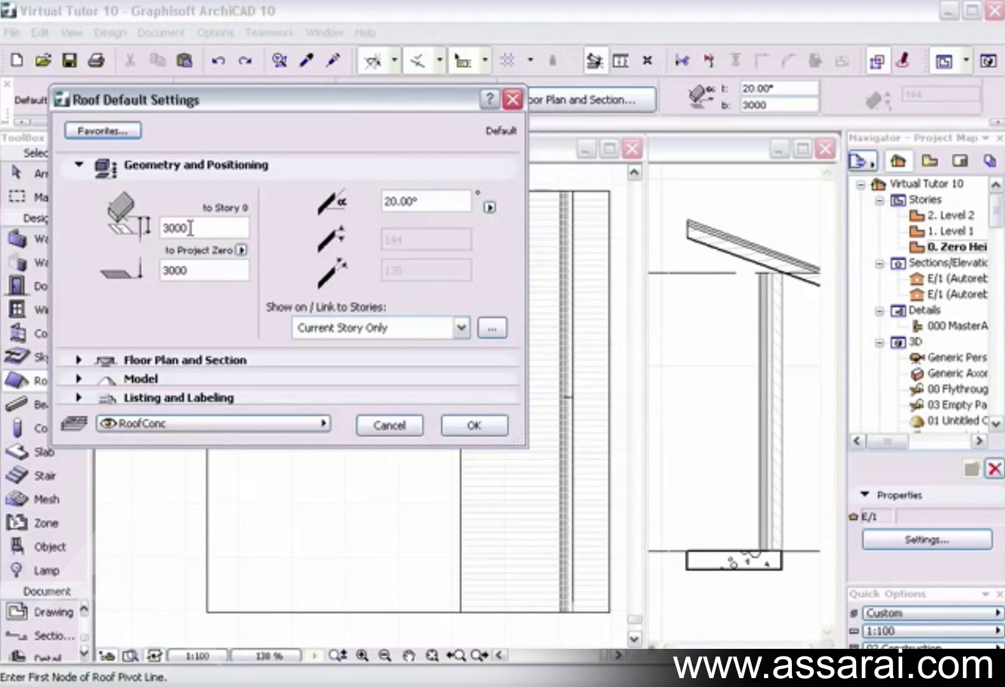
pyautogui.click(468, 428)
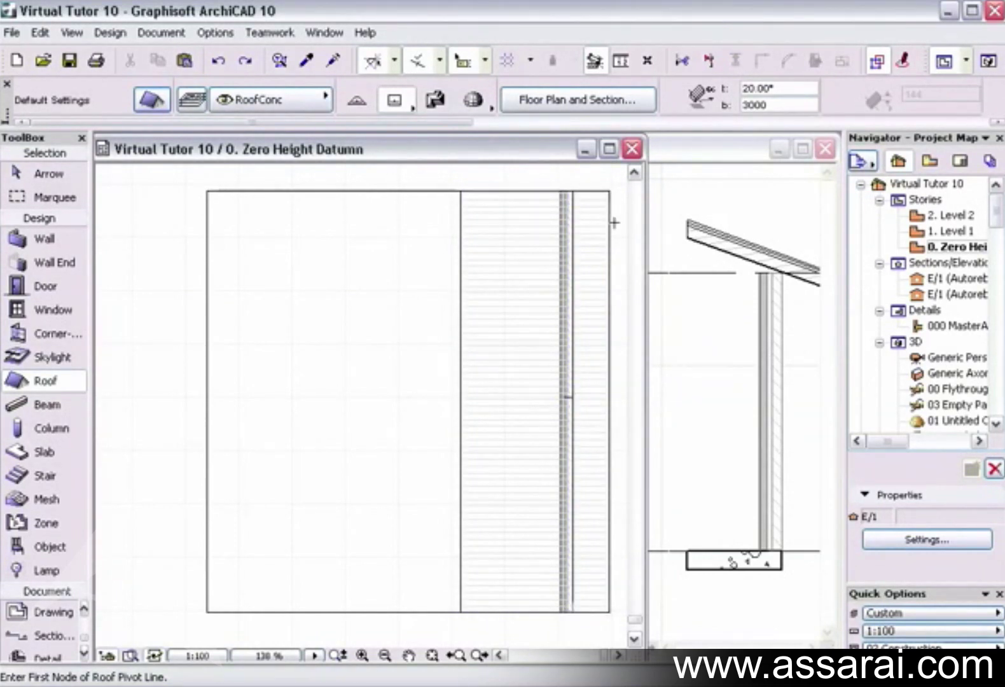
# Move the floor plan window aside to examine the story levels in the elevation behind it, and put it back.
pyautogui.moveTo(488, 151); pyautogui.dragTo(281, 161)
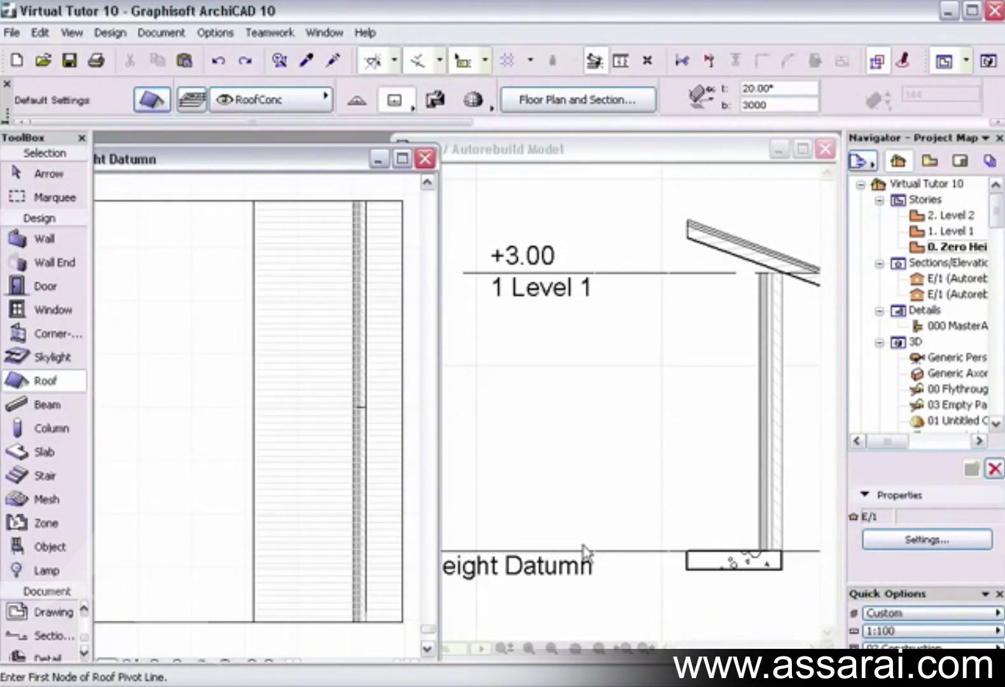
pyautogui.moveTo(270, 157); pyautogui.dragTo(467, 143)
# Dismiss the roof default settings, select the hatched roof on the floor plan and open its selection settings.
pyautogui.hotkey('ctrl', 't')
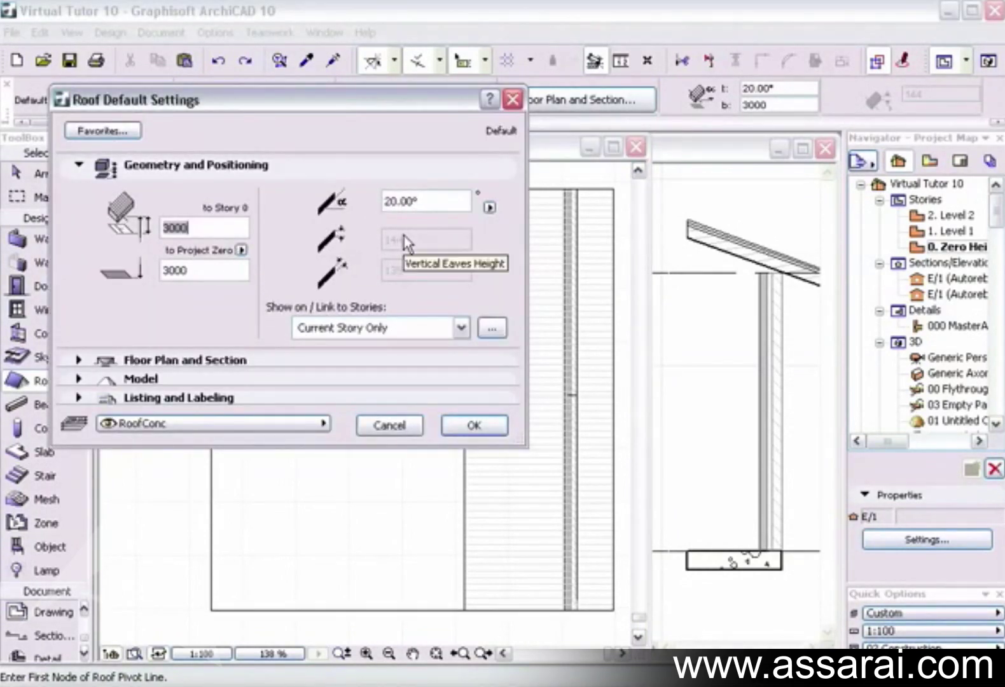
pyautogui.click(512, 99)
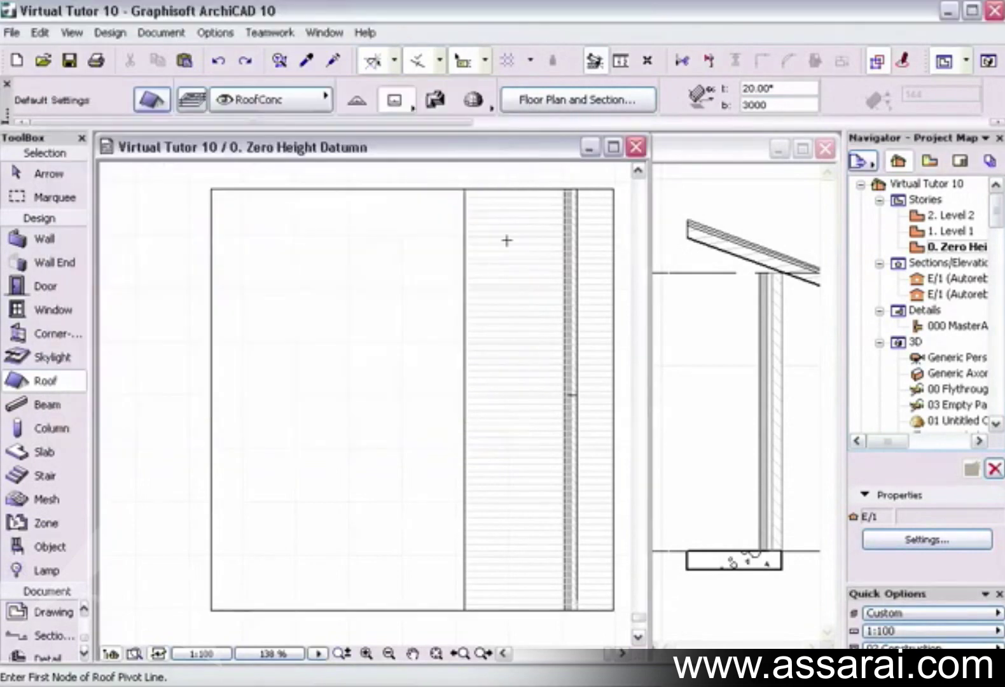
pyautogui.keyDown('shift'); pyautogui.click(513, 248); pyautogui.keyUp('shift')
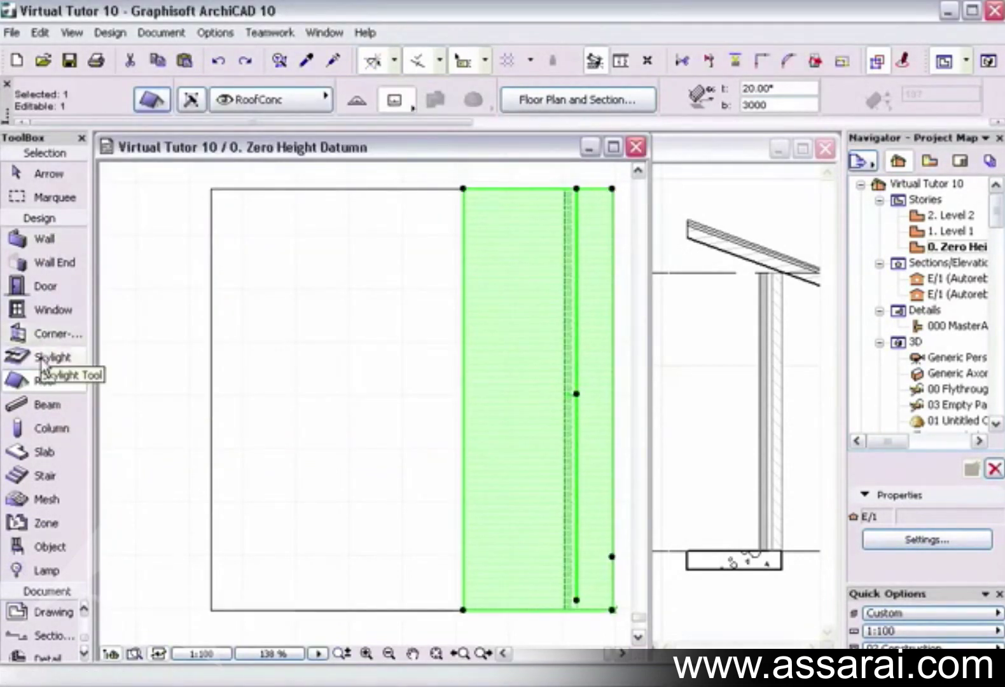
pyautogui.hotkey('ctrl', 't')
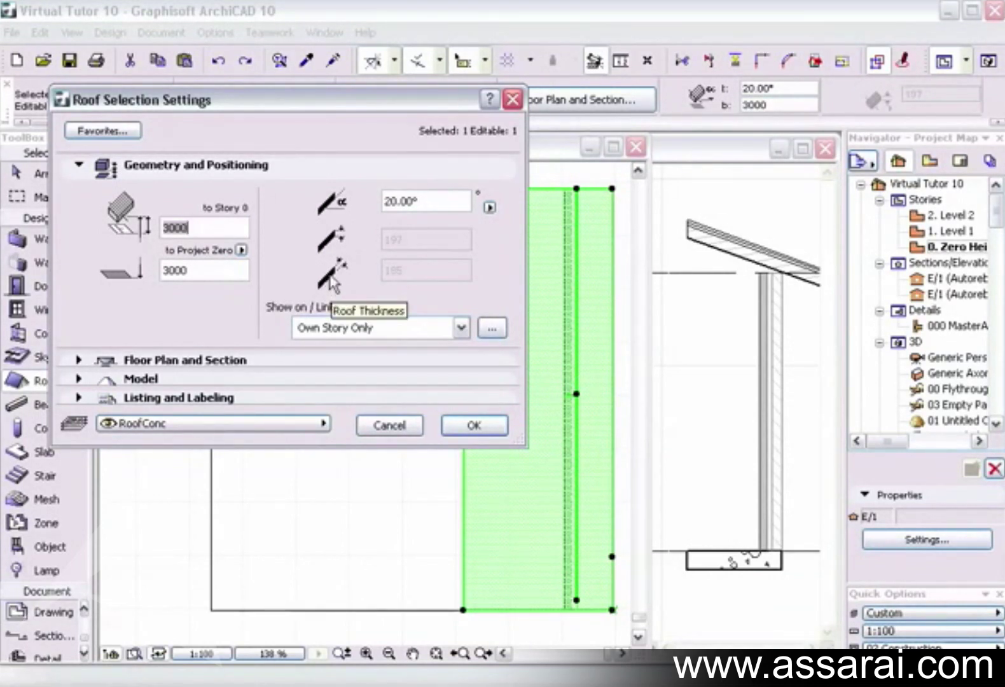
# Try a pitch of 28° for the selected roof and restore it to 20°.
pyautogui.click(389, 199)
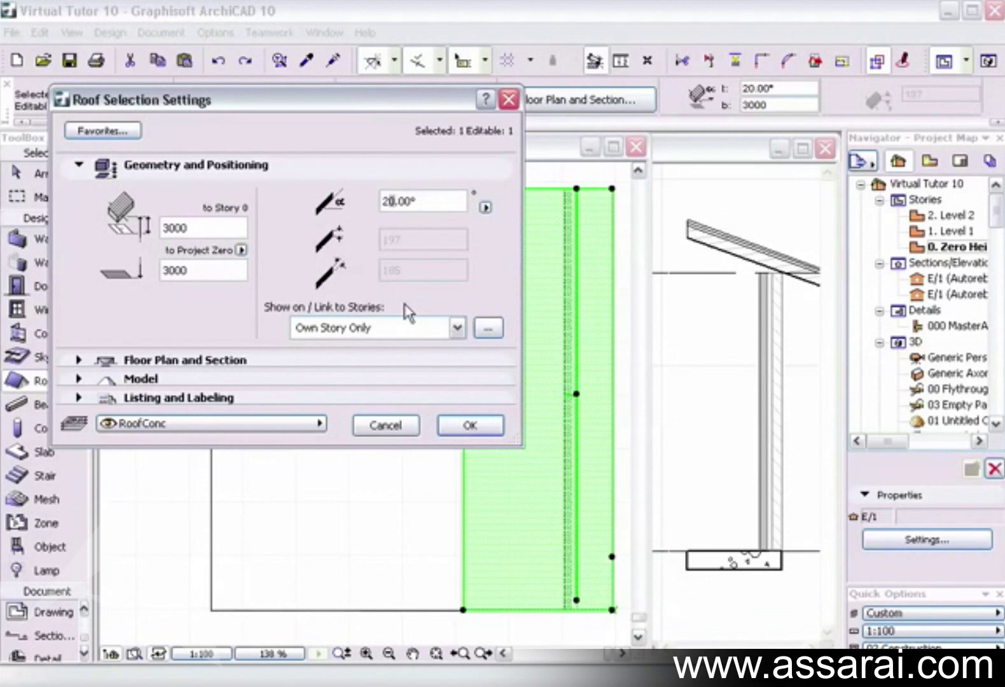
pyautogui.press('Delete')
pyautogui.write('8')
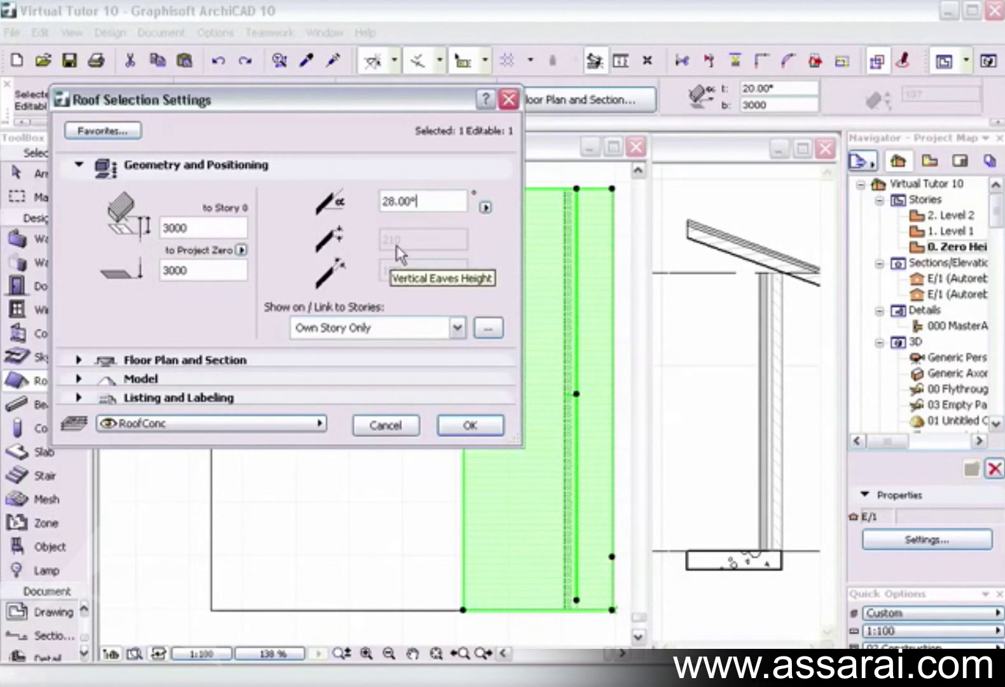
pyautogui.click(395, 202)
pyautogui.press('BackSpace')
pyautogui.write('0')
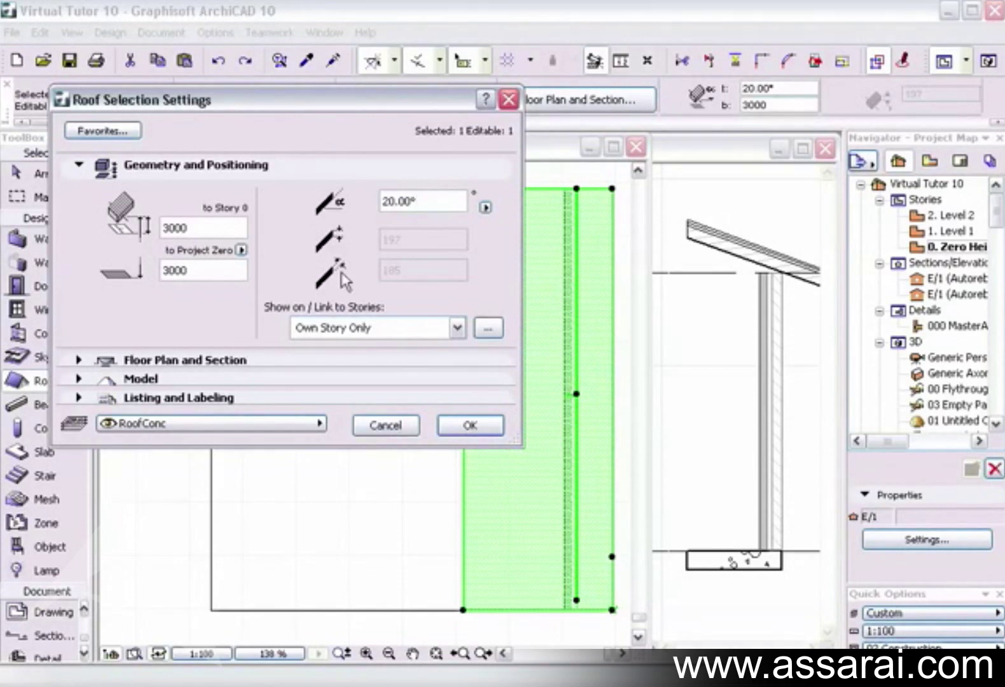
# Try Air Space as the selected roof's structural cut fill, and restore the Sheet Roof composite.
pyautogui.click(78, 361)
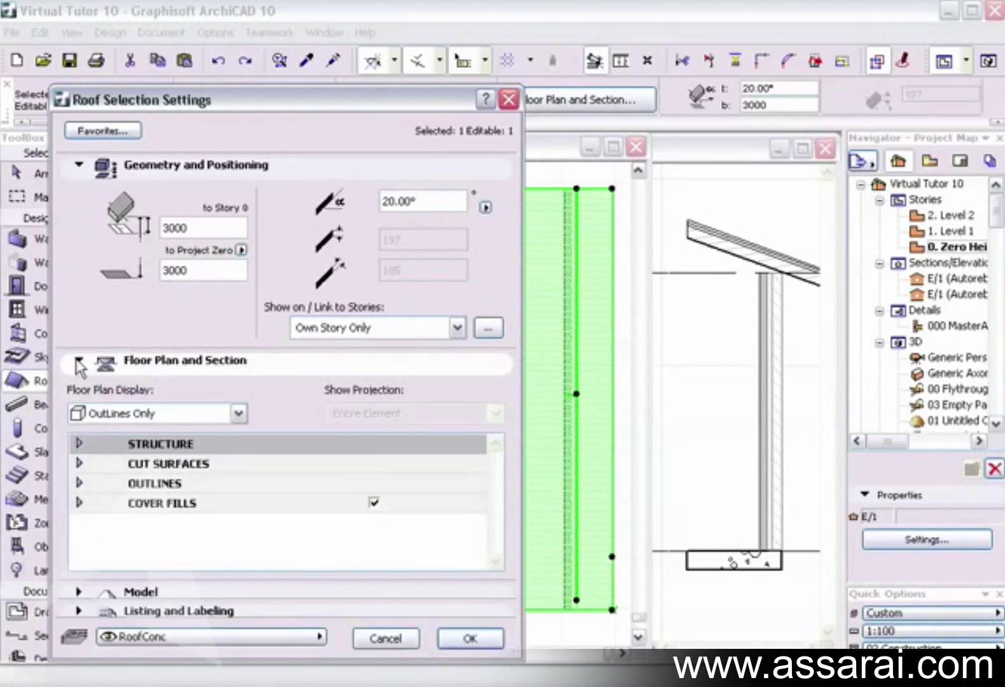
pyautogui.click(79, 444)
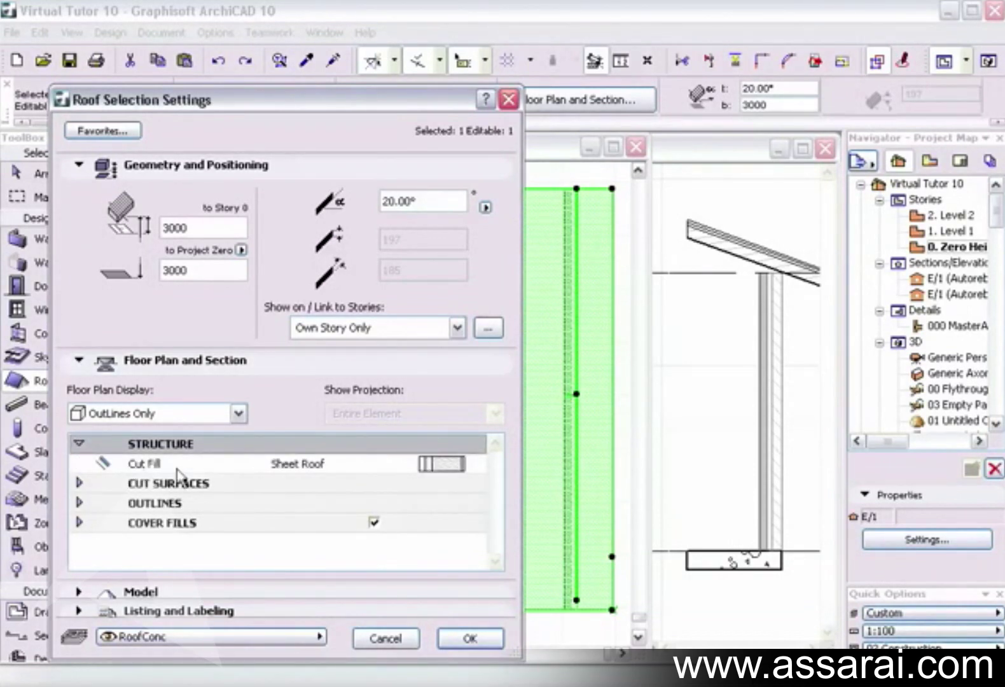
pyautogui.click(452, 473)
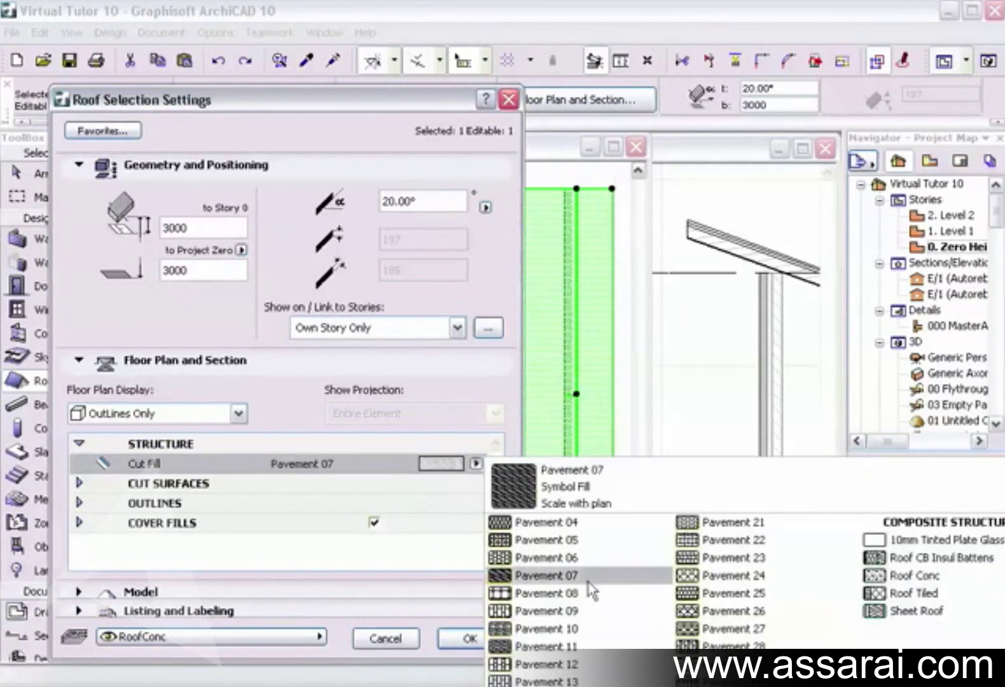
pyautogui.scroll(5, 598, 595)
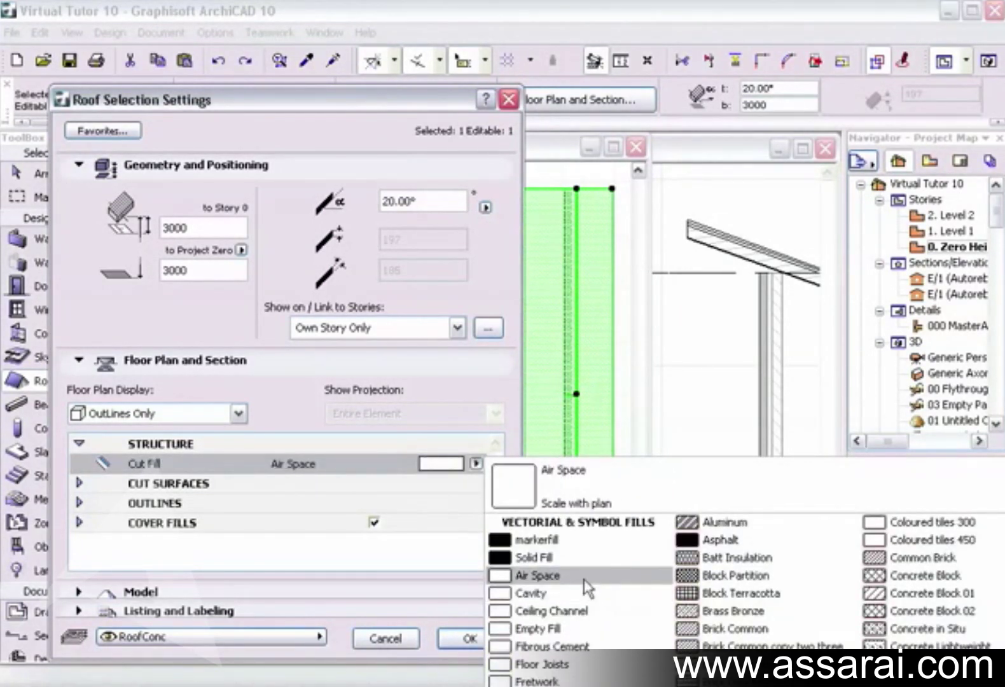
pyautogui.click(584, 575)
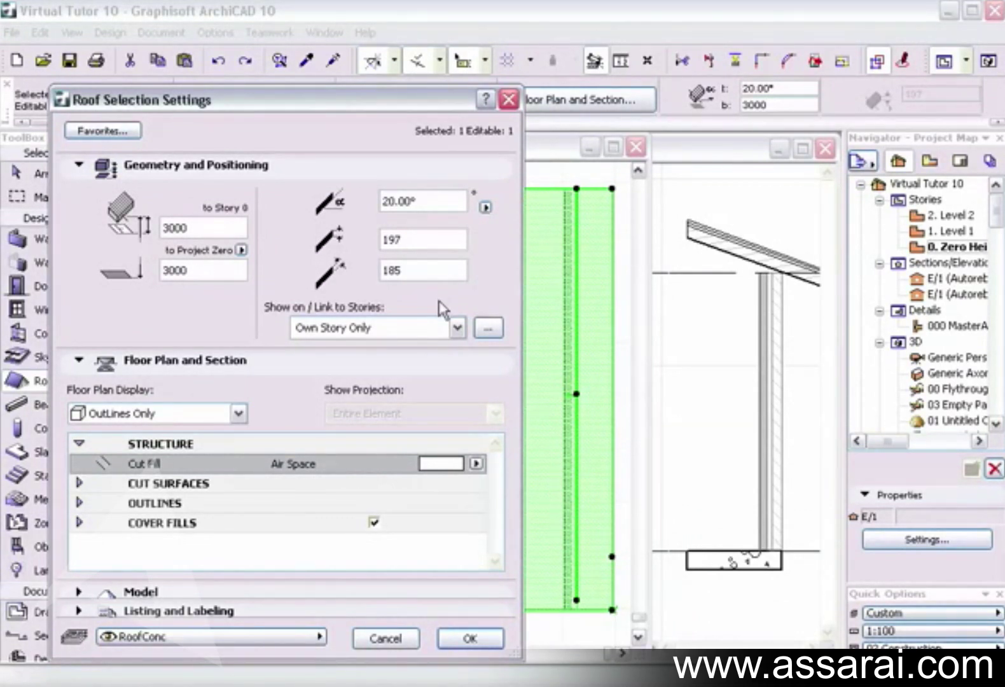
pyautogui.click(476, 464)
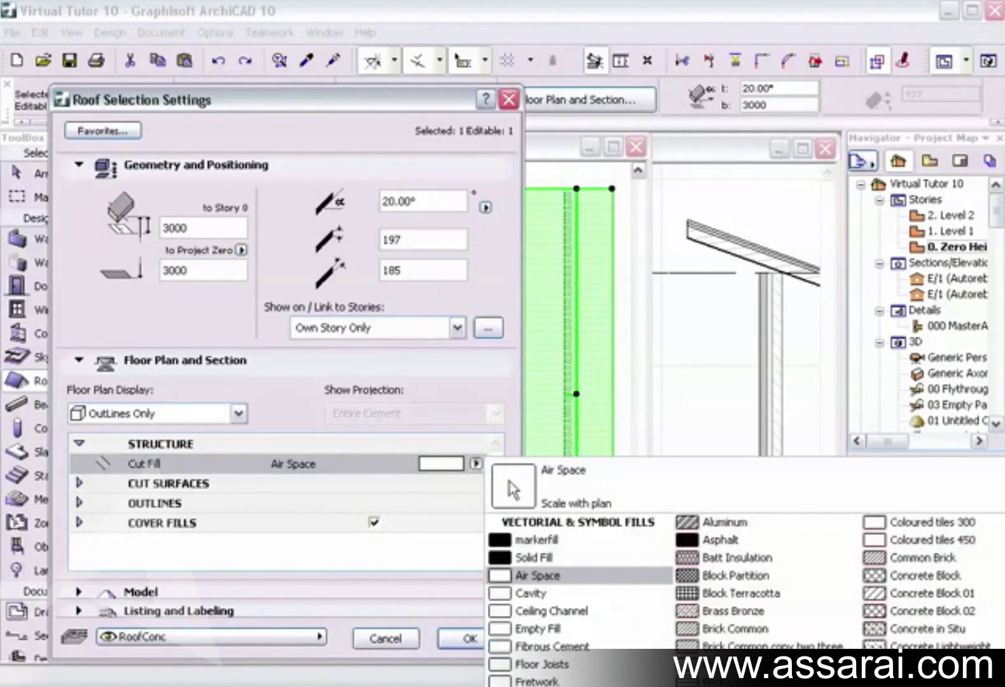
pyautogui.scroll(-6, 517, 502)
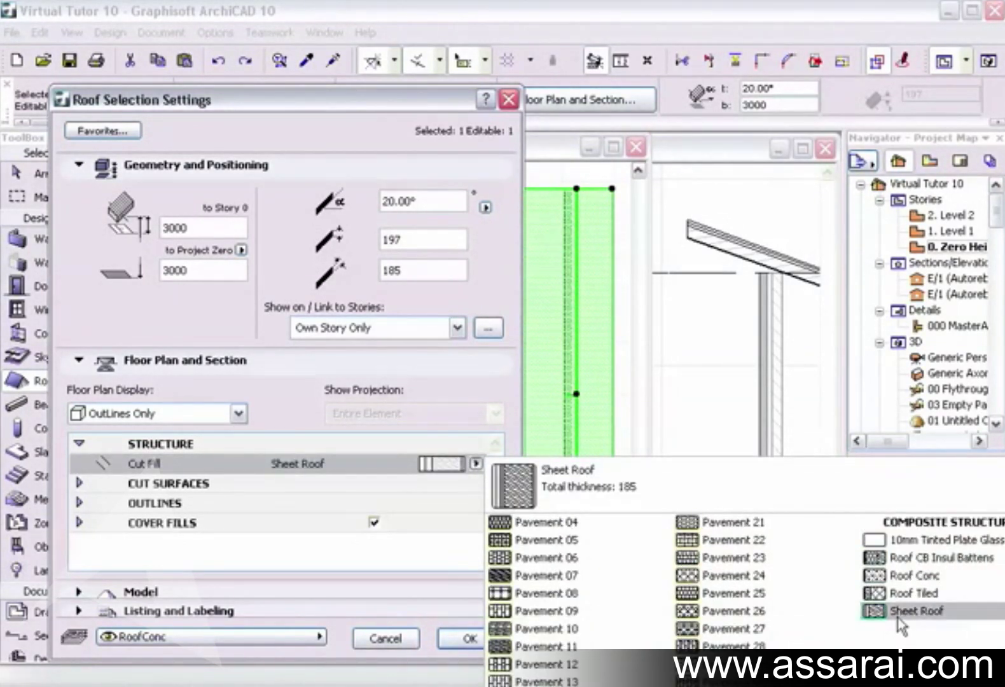
pyautogui.click(898, 613)
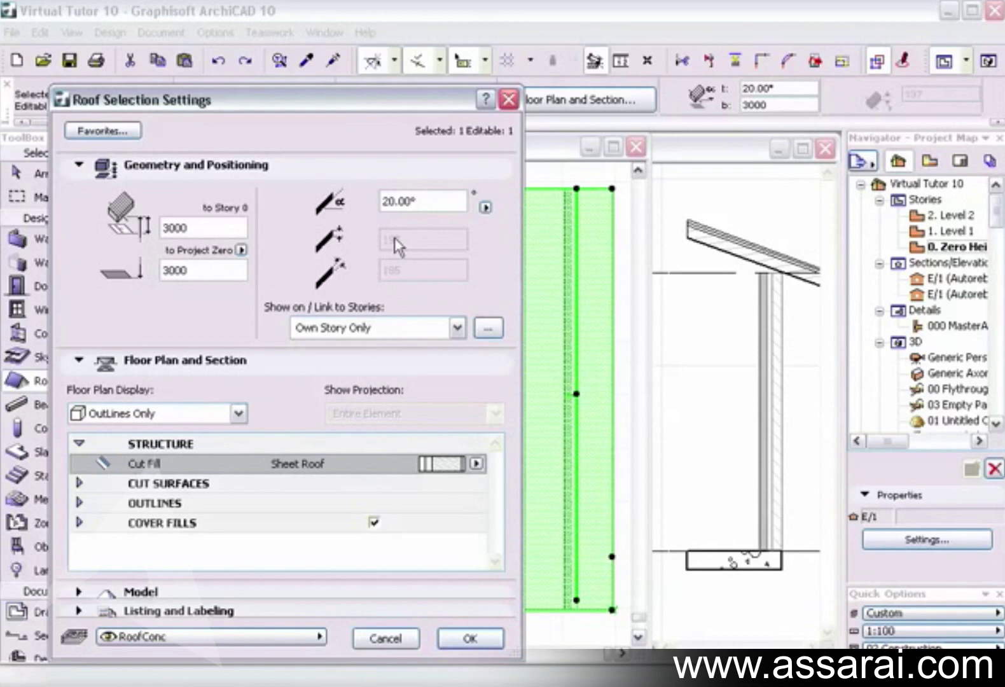
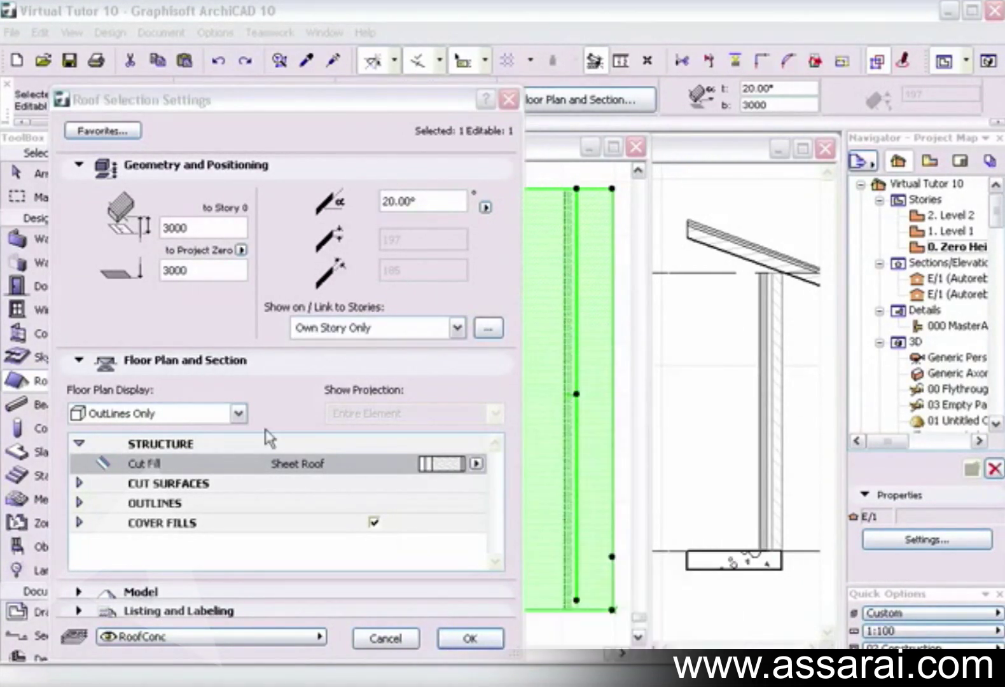
# Set the roof's floor plan display to Projected and review the projection range choices, keeping Entire Element.
pyautogui.click(239, 415)
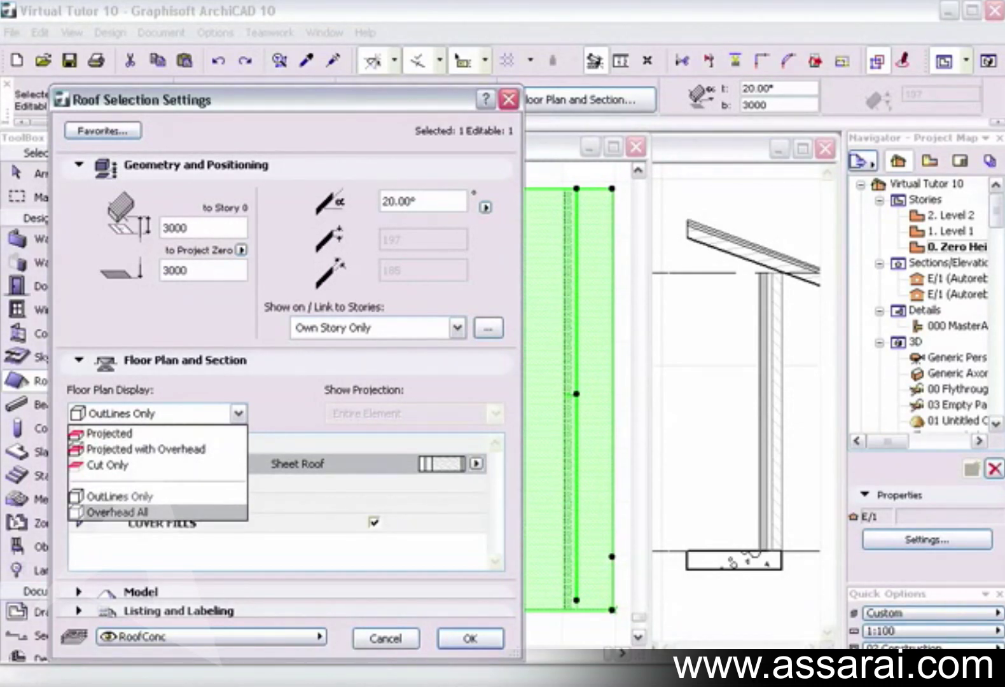
pyautogui.press('Escape')
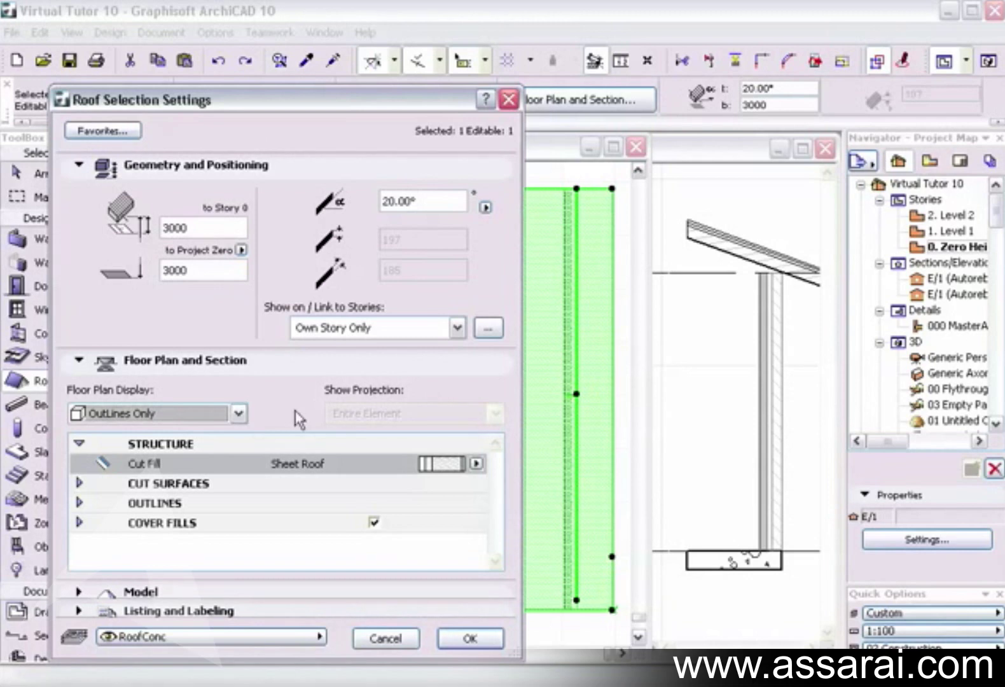
pyautogui.click(238, 413)
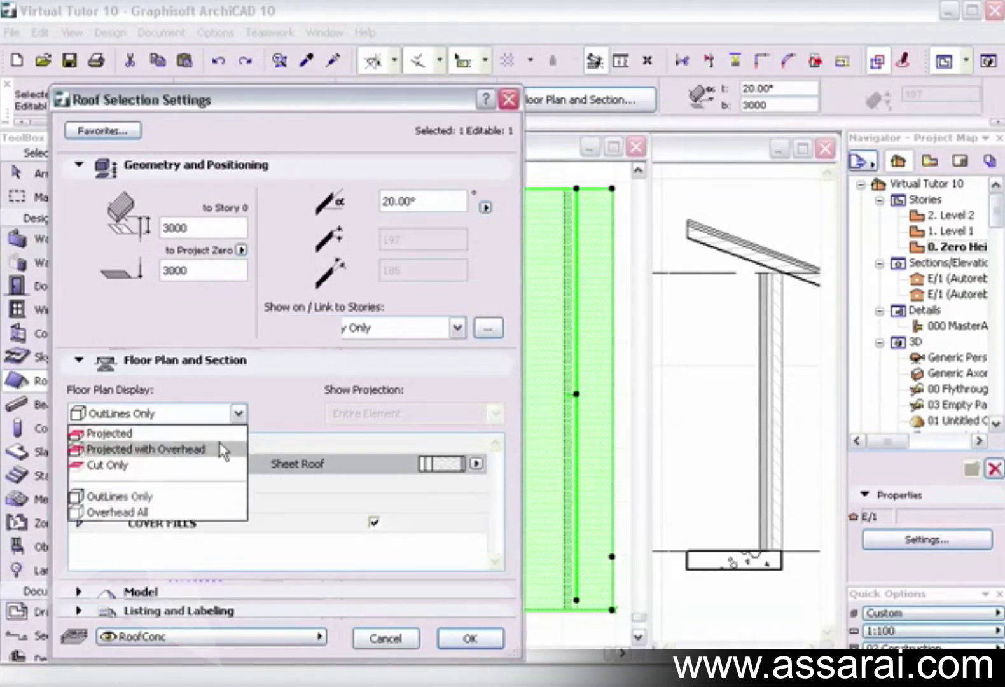
pyautogui.click(191, 433)
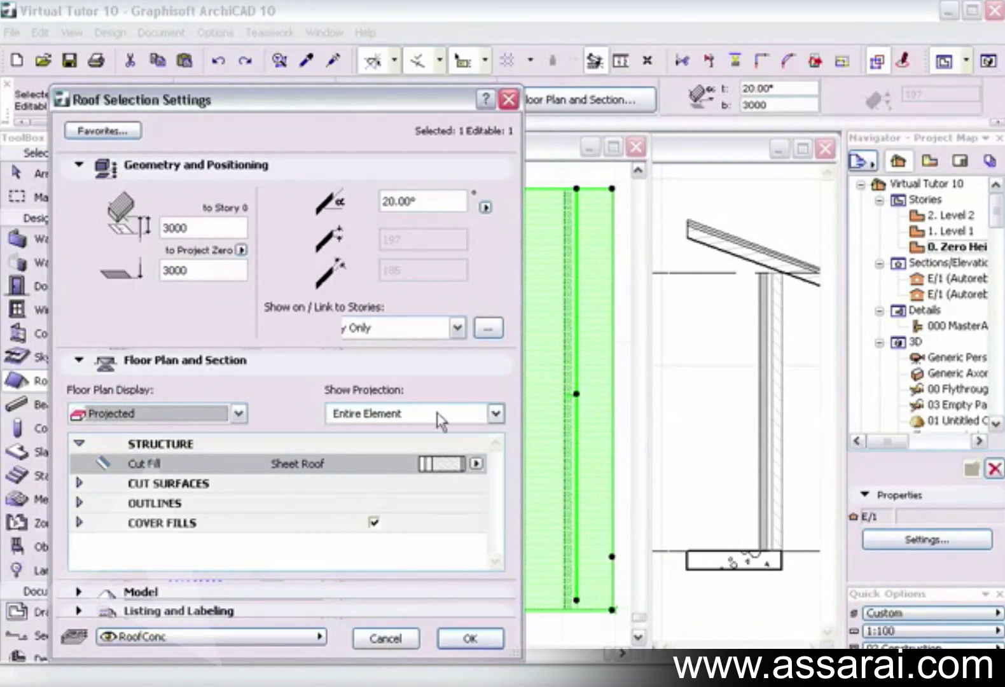
pyautogui.click(495, 414)
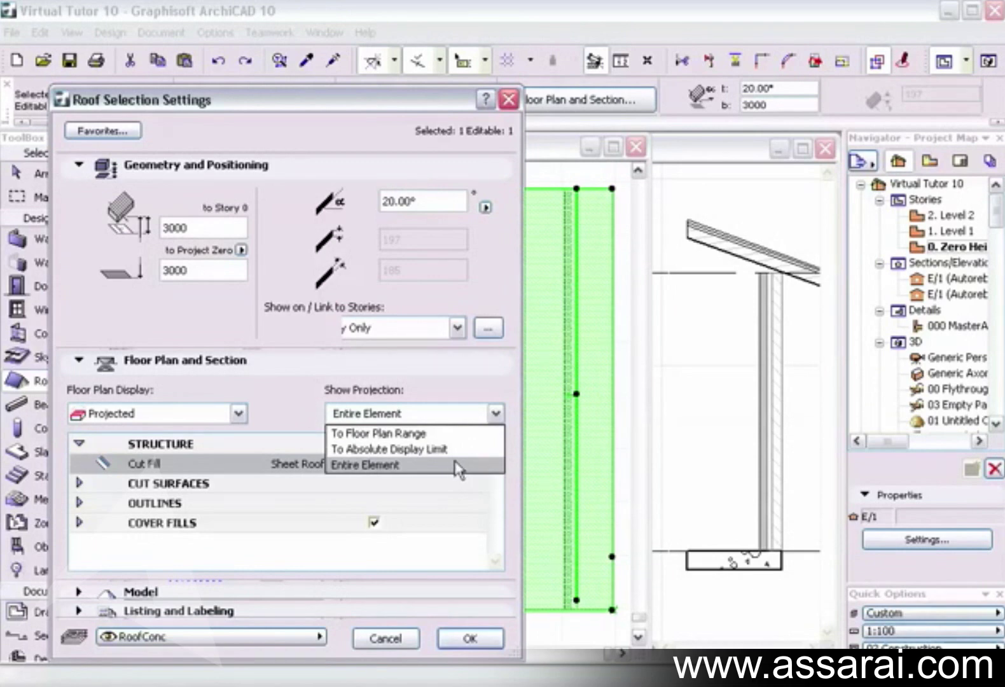
pyautogui.click(457, 390)
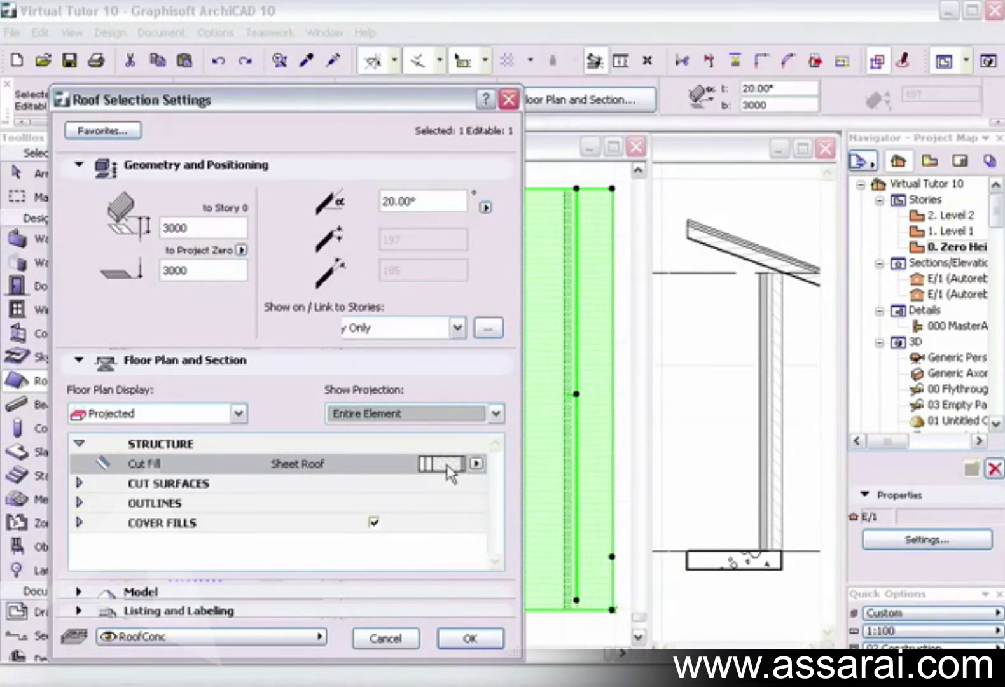
# Review the available cut fills for the roof structure, keeping the Sheet Roof composite.
pyautogui.click(477, 464)
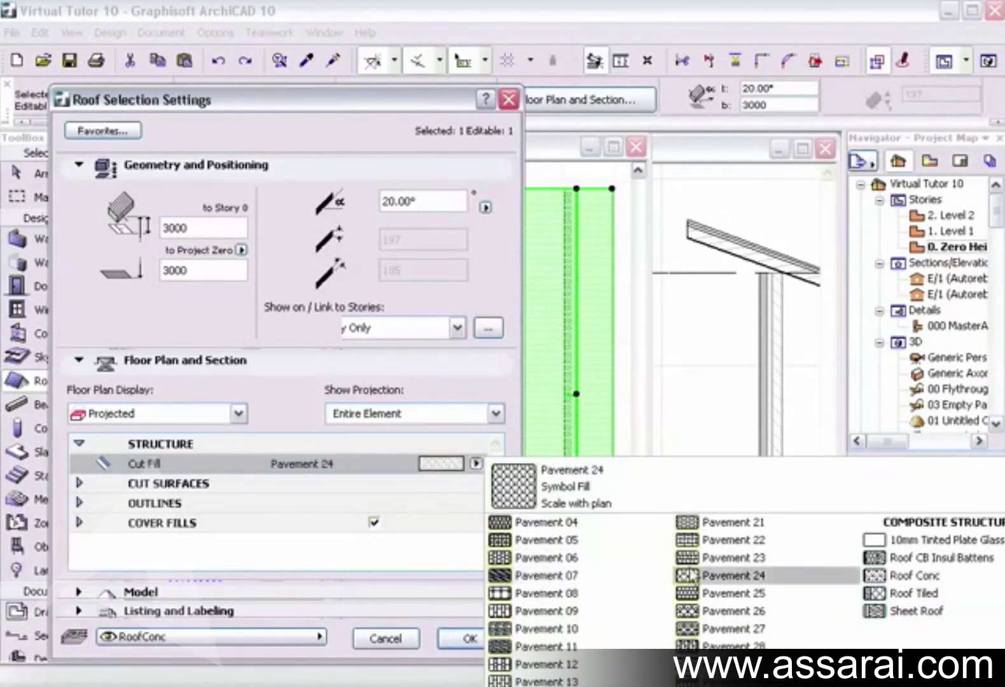
pyautogui.scroll(5, 626, 573)
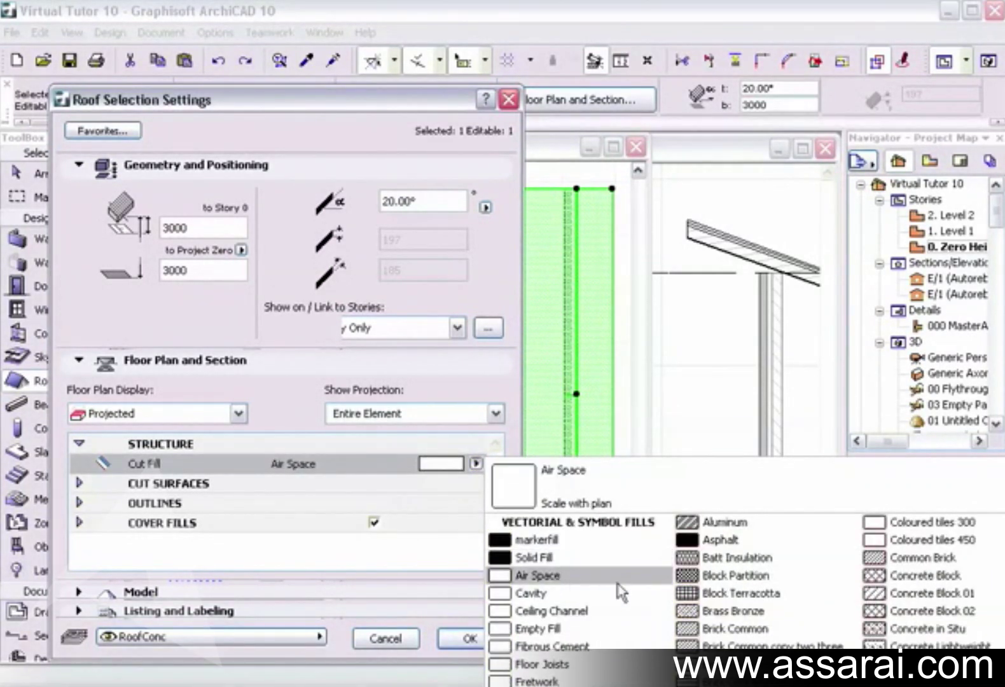
pyautogui.click(372, 466)
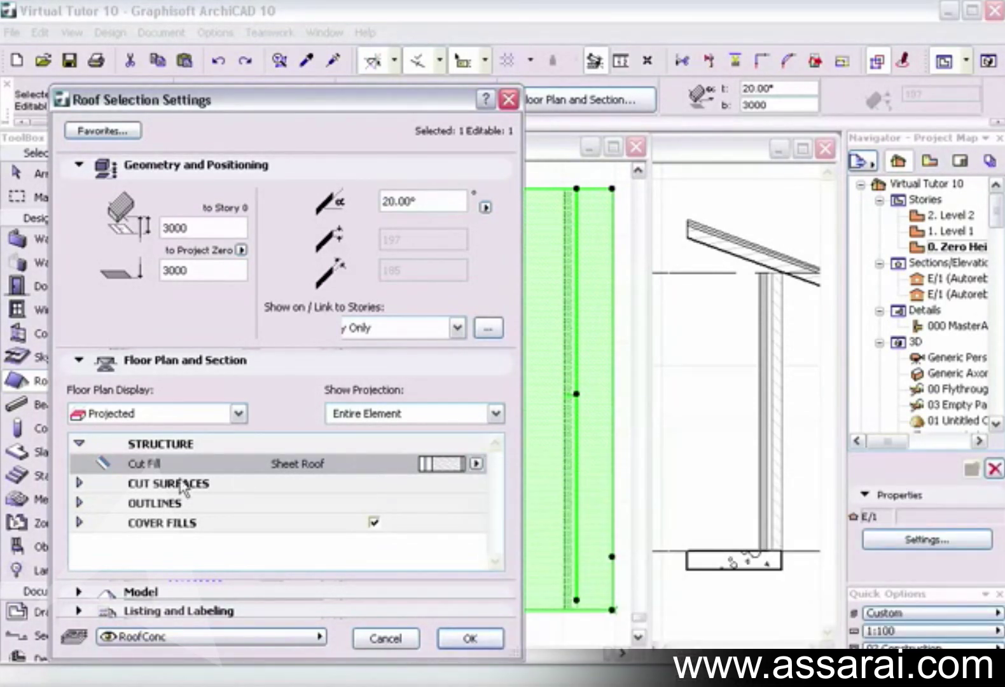
# Collapse the geometry settings, expand the cut surfaces settings and enlarge the dialog to show all their rows.
pyautogui.click(79, 165)
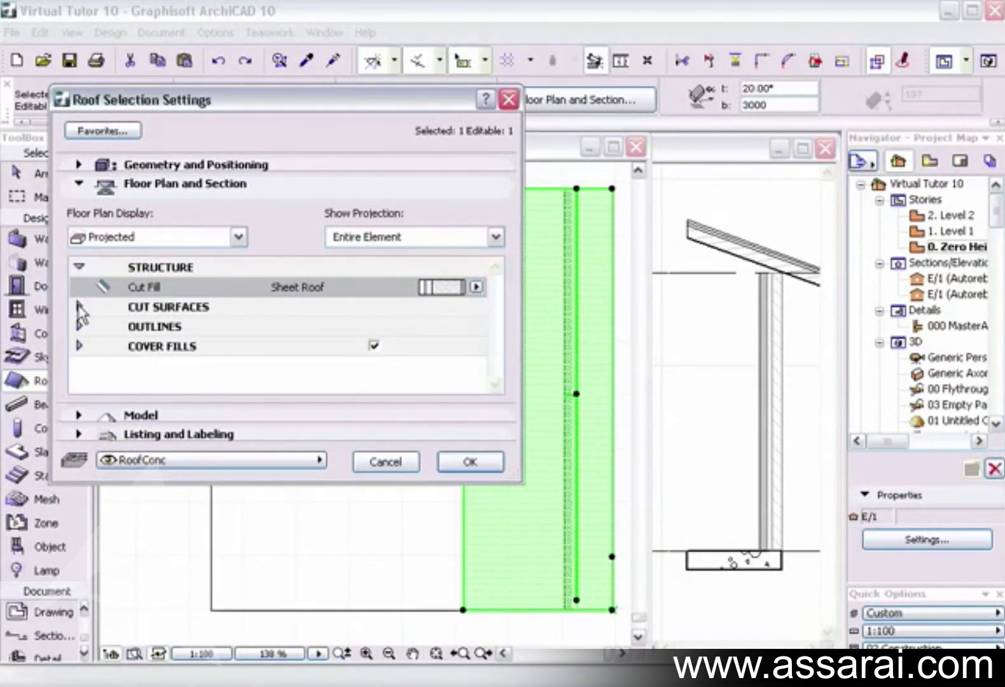
pyautogui.click(78, 306)
pyautogui.moveTo(513, 479); pyautogui.dragTo(496, 671)
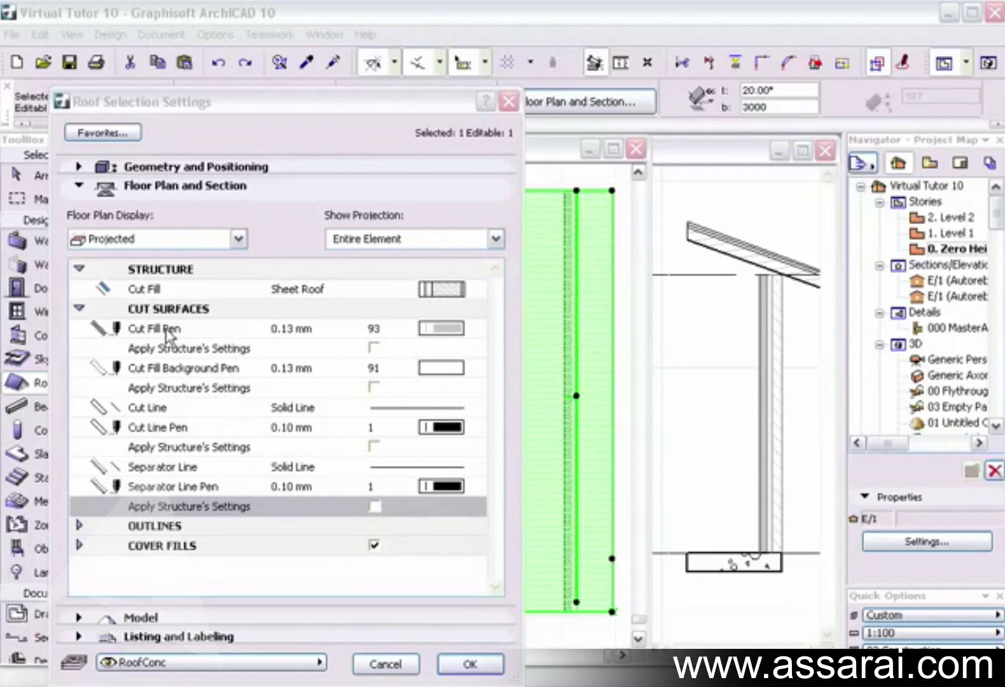
# Try cut fill pen 25 and the Apply Structure's Settings option on the roof, and restore pen 93 with the option off.
pyautogui.click(444, 329)
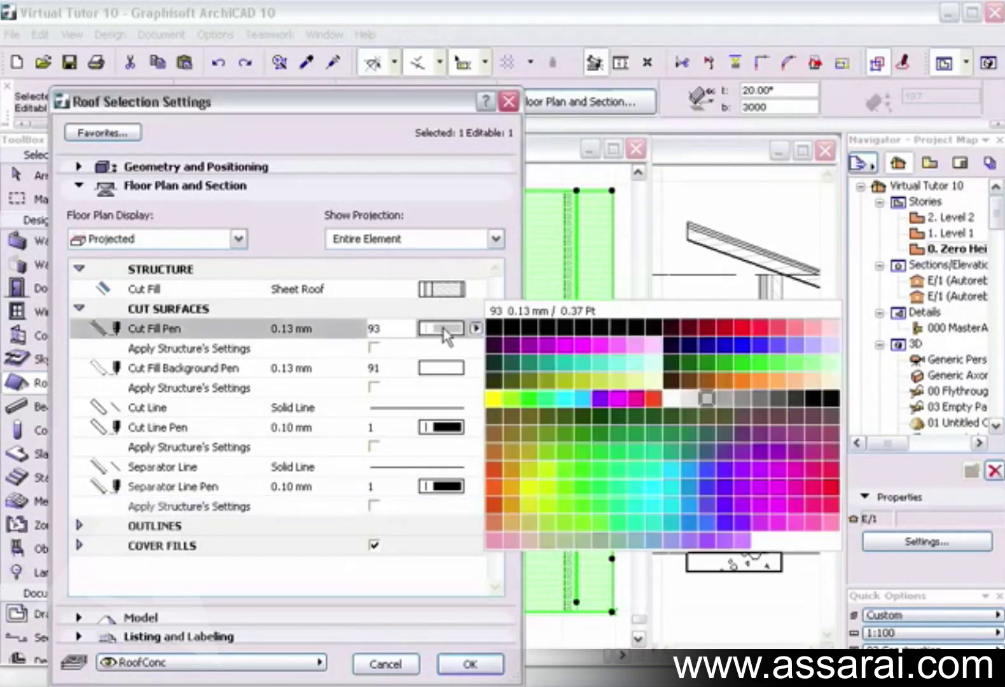
pyautogui.click(564, 349)
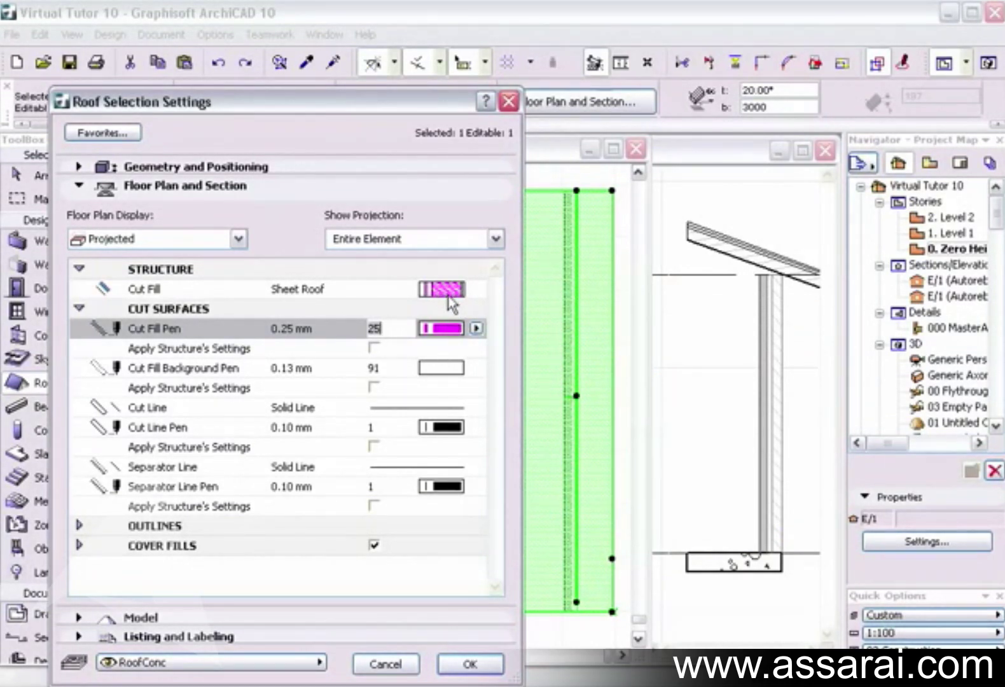
pyautogui.press('Right')
pyautogui.click(375, 348)
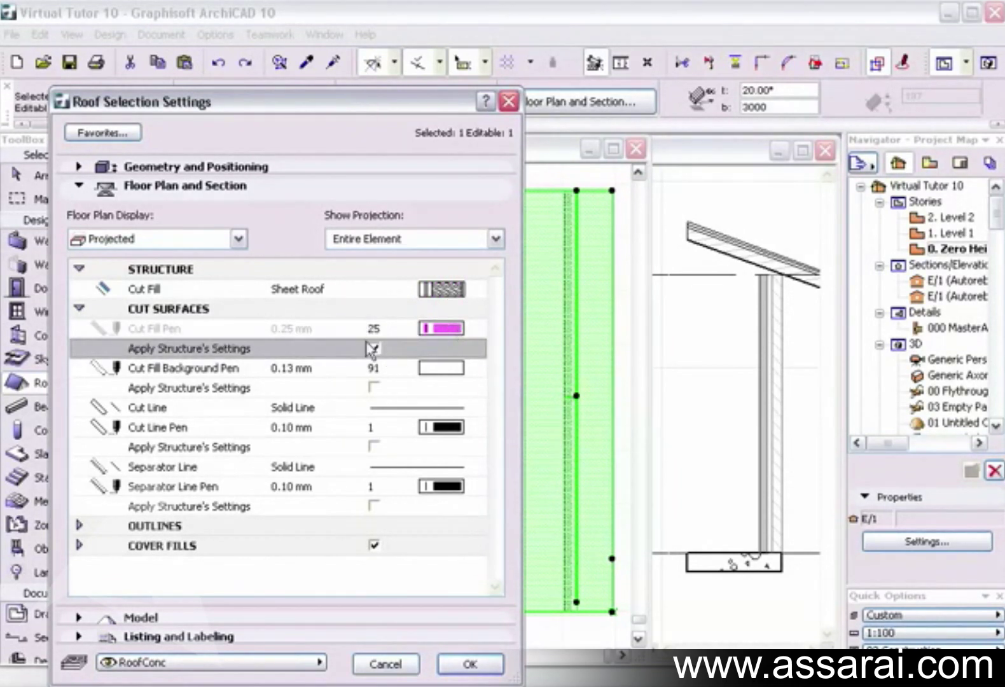
pyautogui.click(375, 349)
pyautogui.click(441, 329)
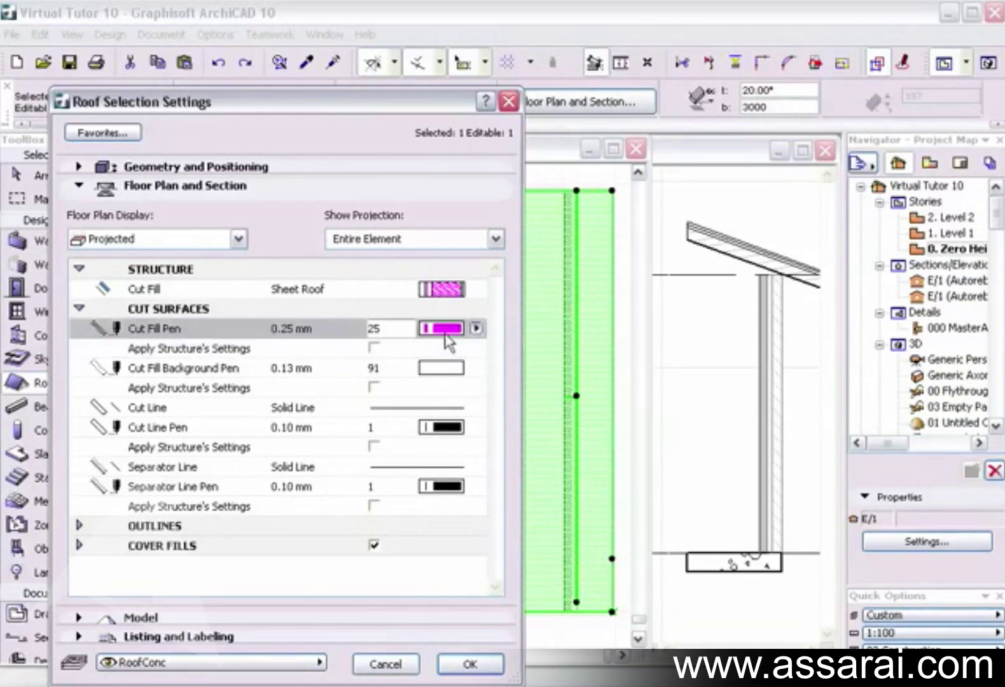
pyautogui.click(709, 397)
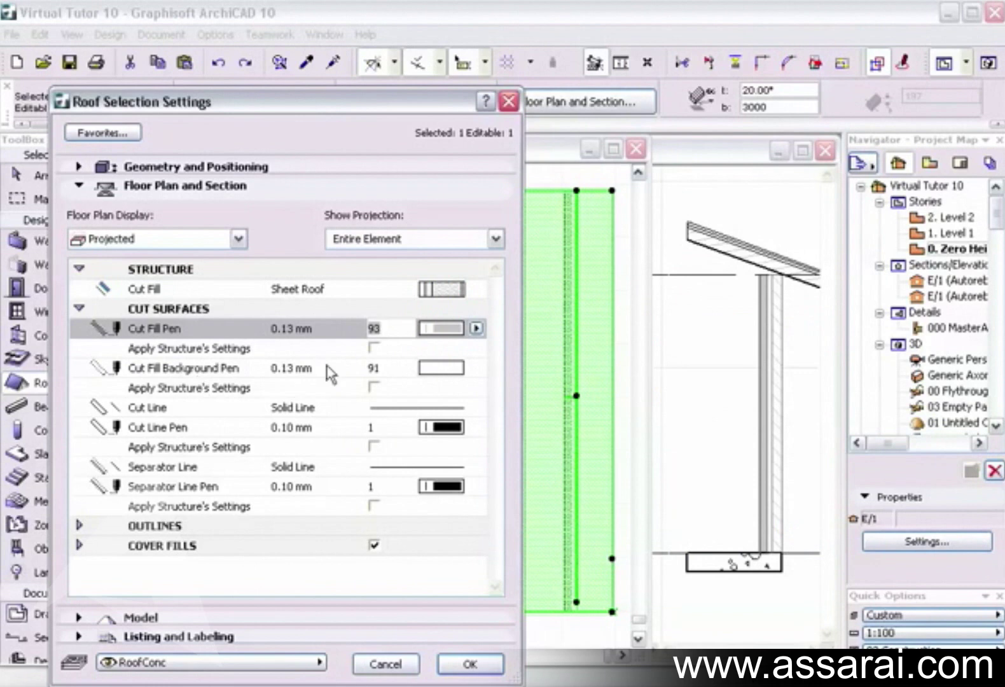
# Try pen 47 for the roof's cut fill background, and restore pen 91.
pyautogui.click(442, 369)
pyautogui.click(598, 405)
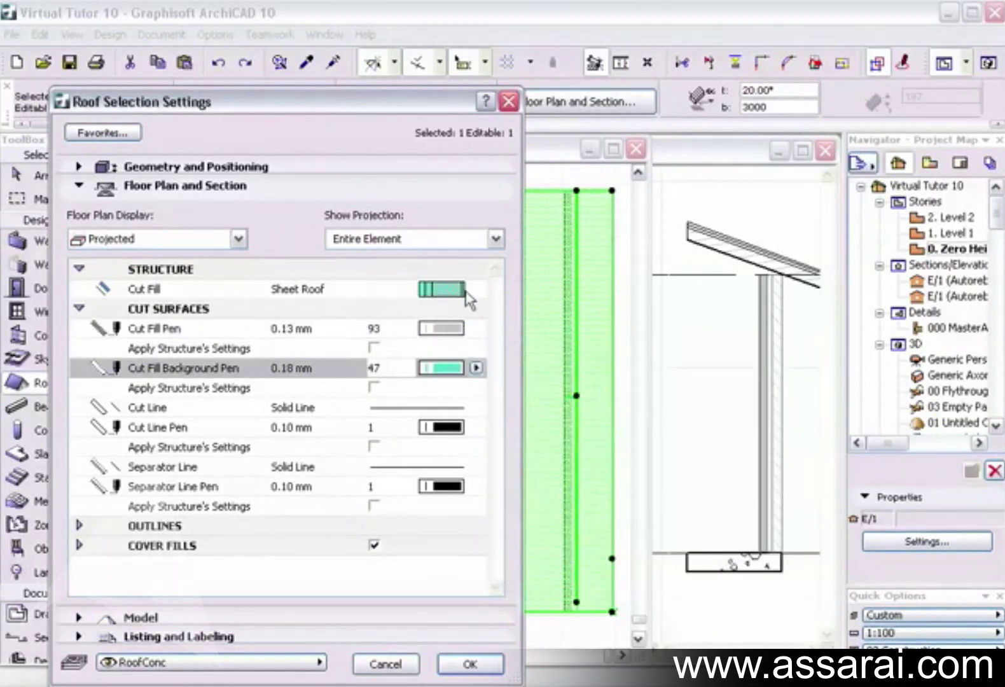
pyautogui.click(476, 368)
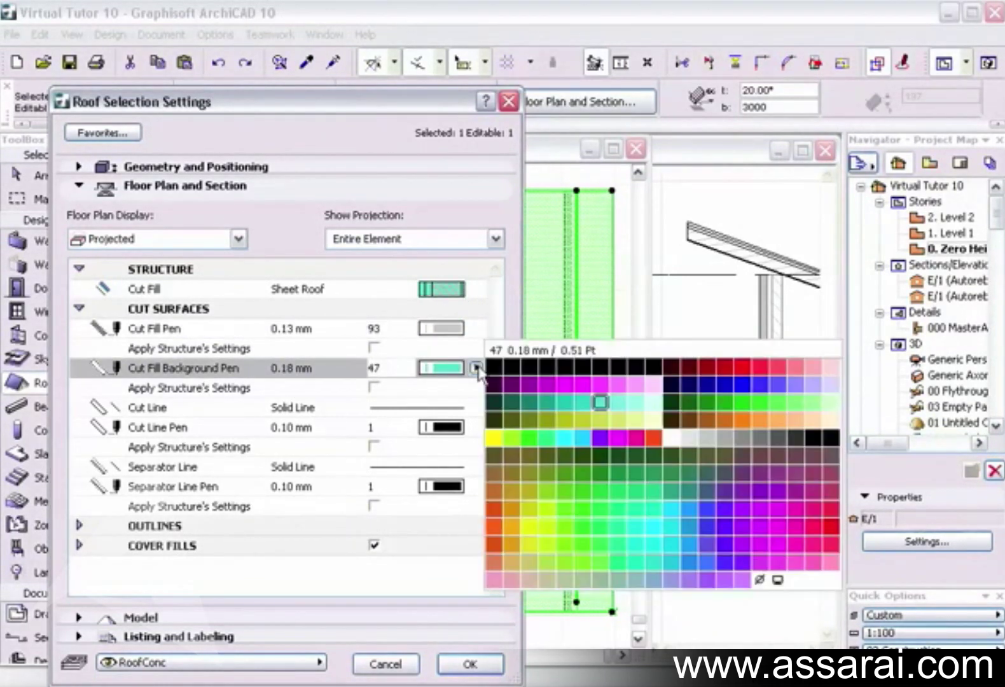
pyautogui.click(670, 439)
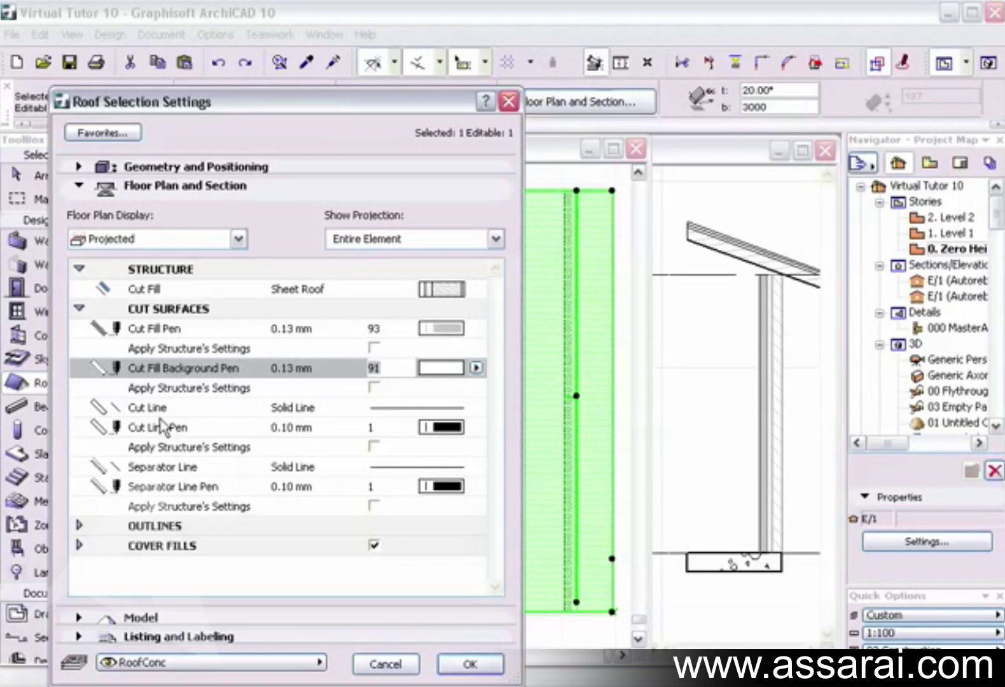
# Set the roof's cut line pen to 26, apply the settings and inspect the roof in the E/1 section.
pyautogui.click(445, 427)
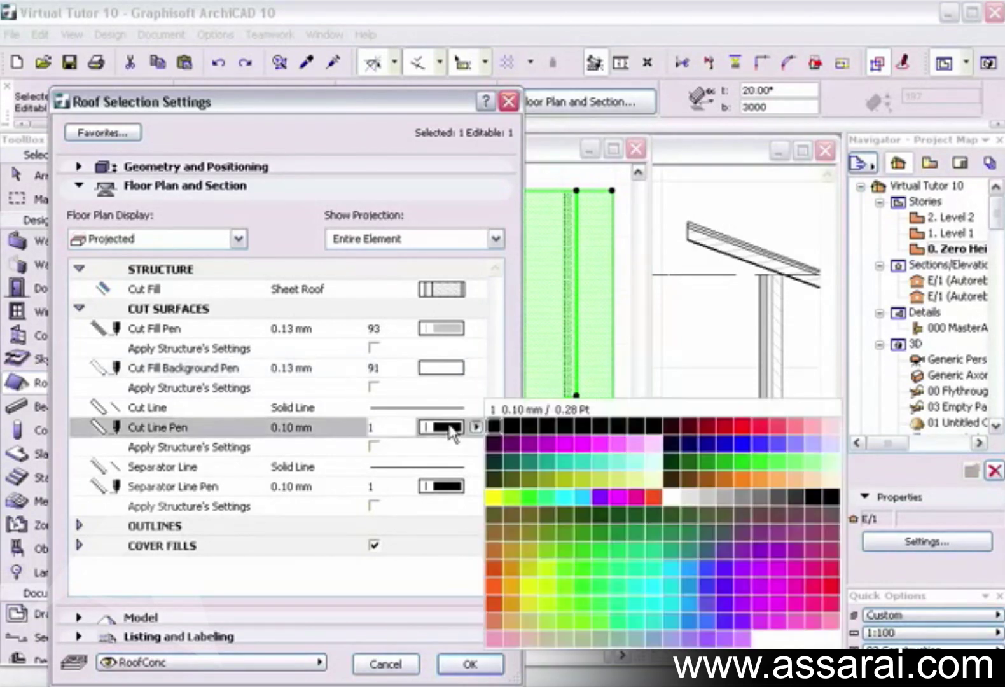
pyautogui.click(584, 444)
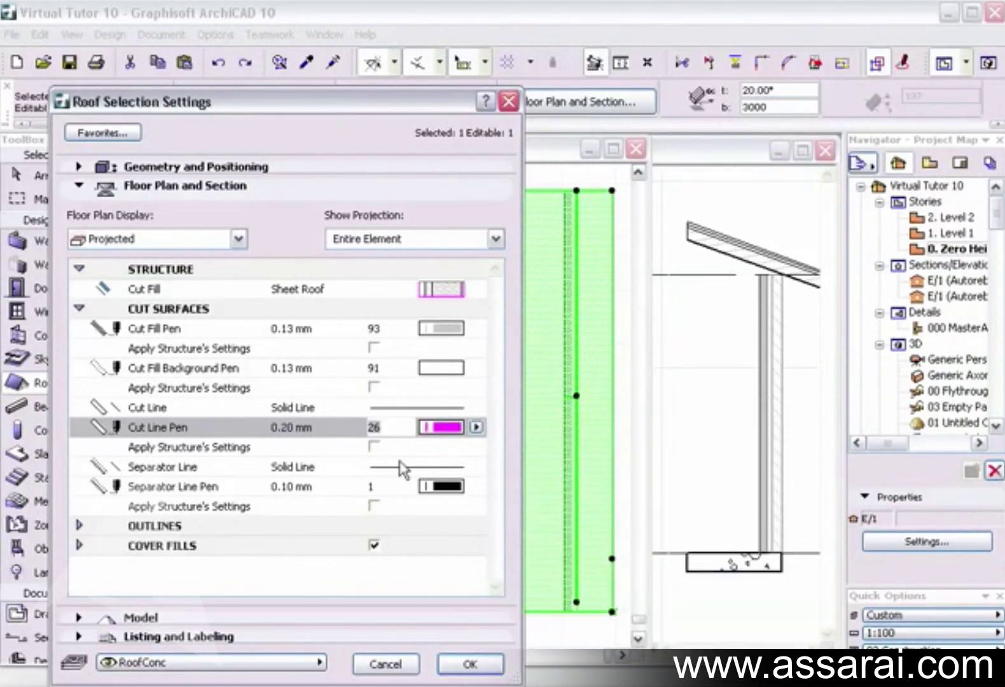
pyautogui.click(471, 663)
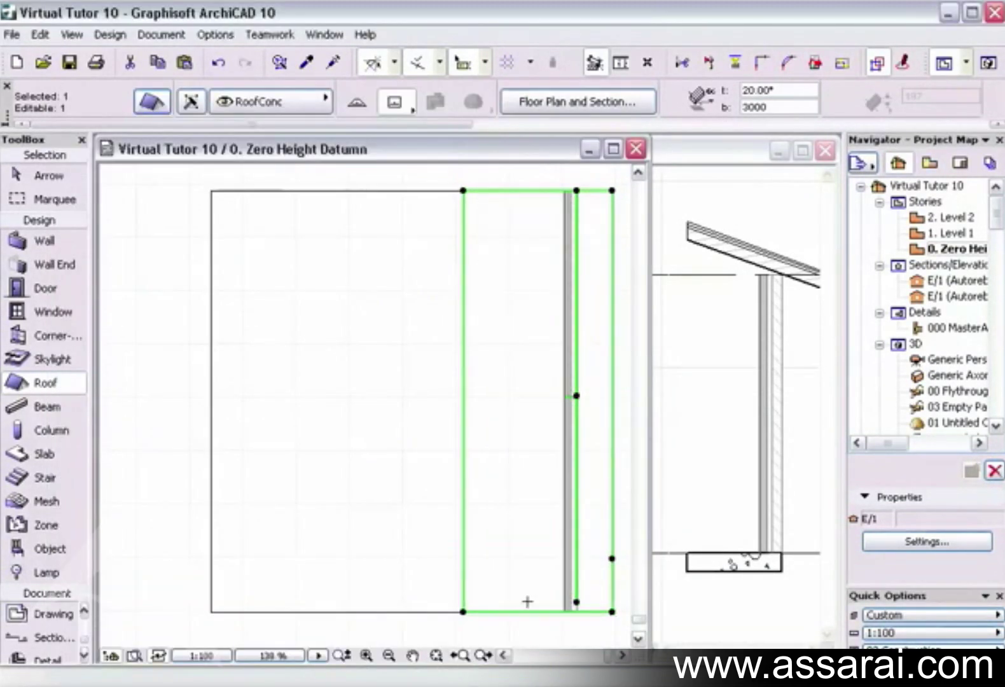
pyautogui.click(712, 359)
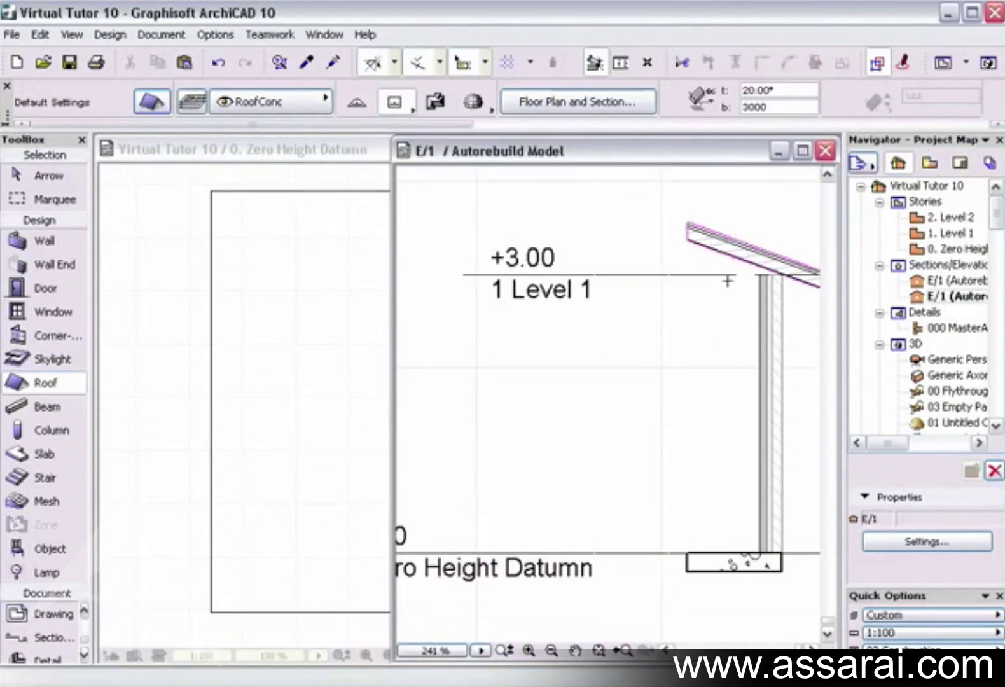
pyautogui.moveTo(760, 315); pyautogui.dragTo(681, 314, button='middle')
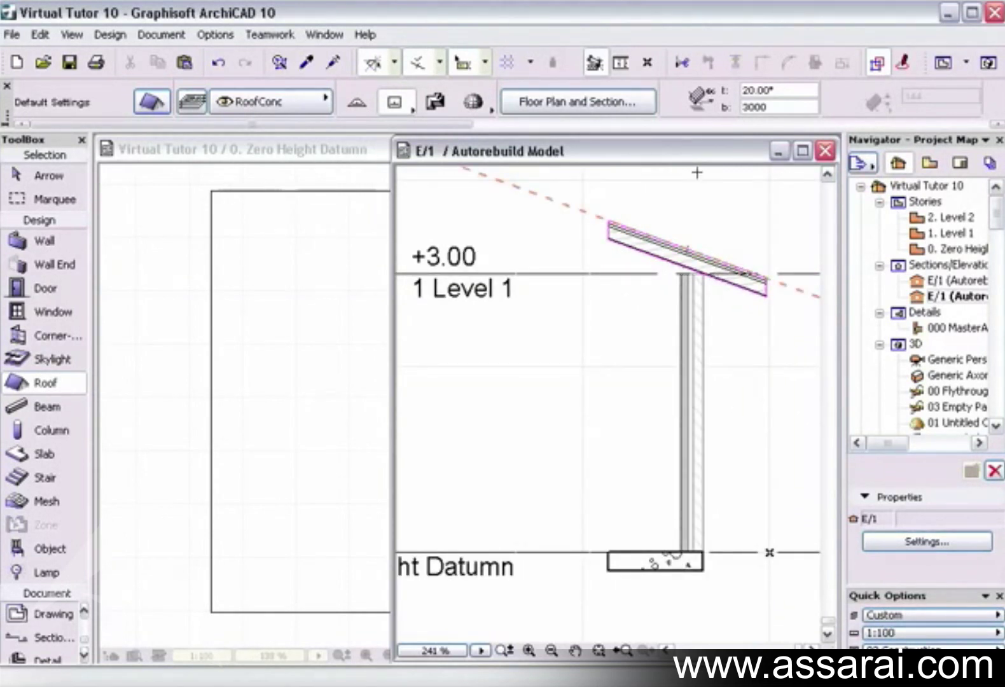
# Return to the floor plan and show all layers in the layer settings.
pyautogui.click(278, 346)
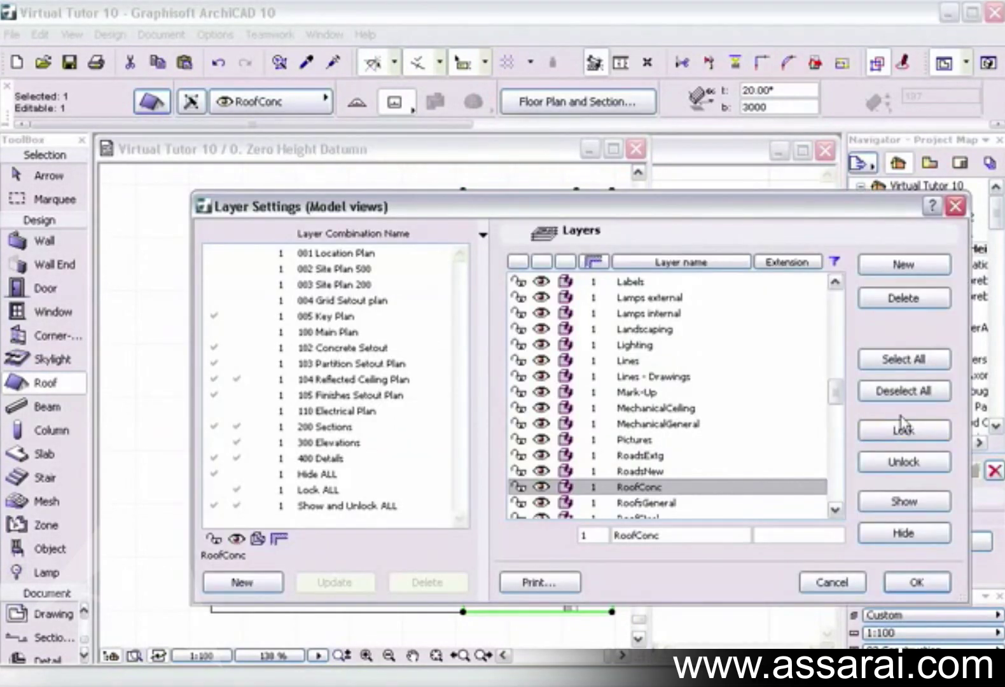
pyautogui.click(934, 360)
pyautogui.click(935, 501)
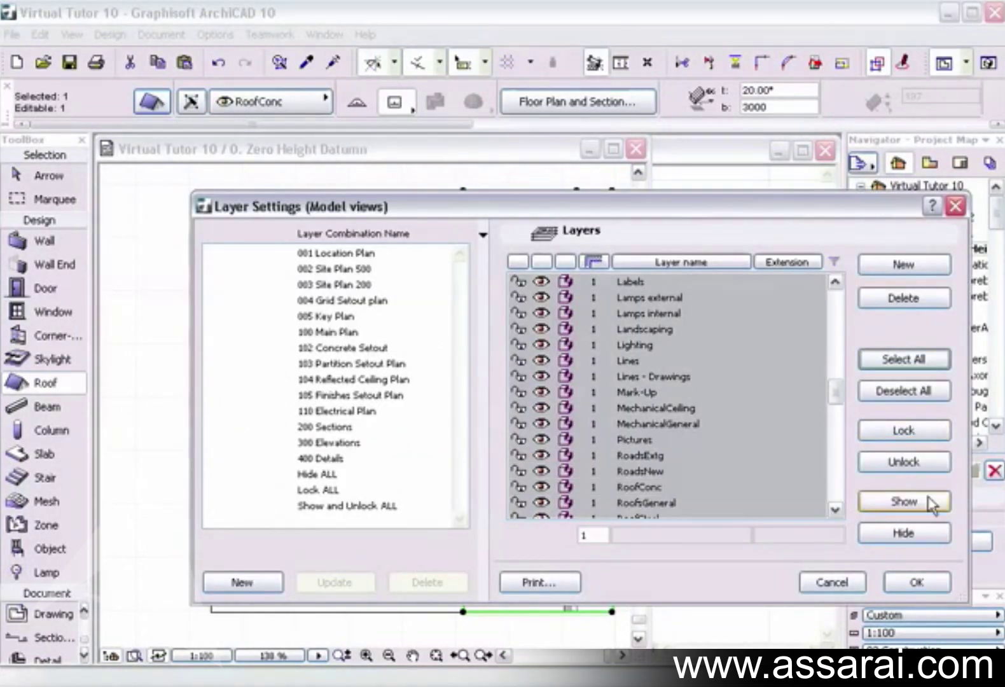
pyautogui.click(924, 581)
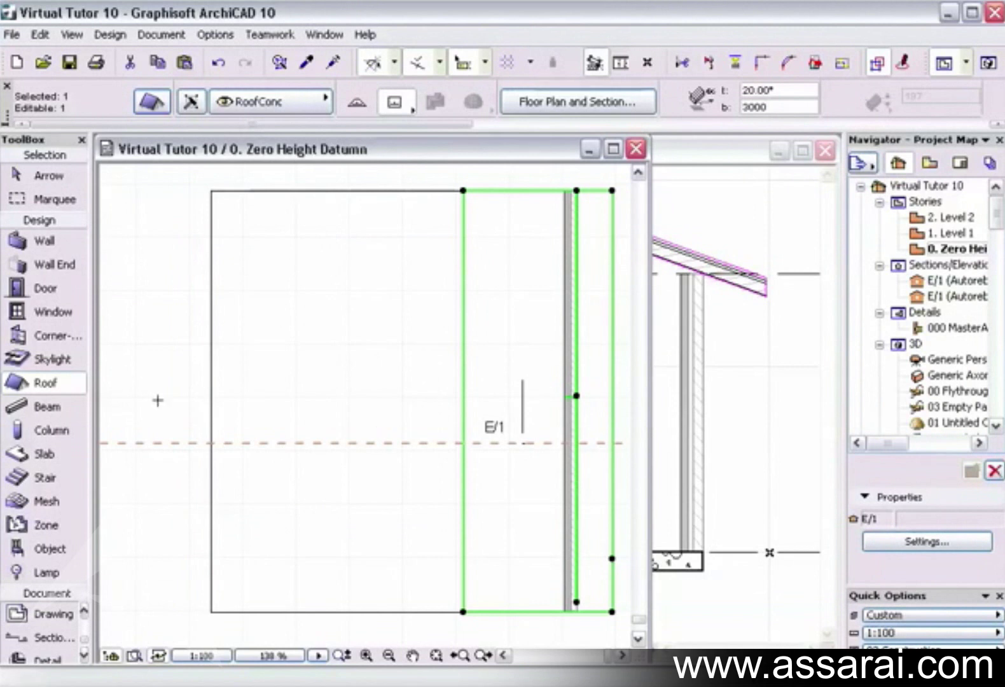
# Move the E/1 section marker down to just below the building's lower edge and view the section.
pyautogui.press('Escape')
pyautogui.keyDown('shift'); pyautogui.click(535, 439); pyautogui.keyUp('shift')
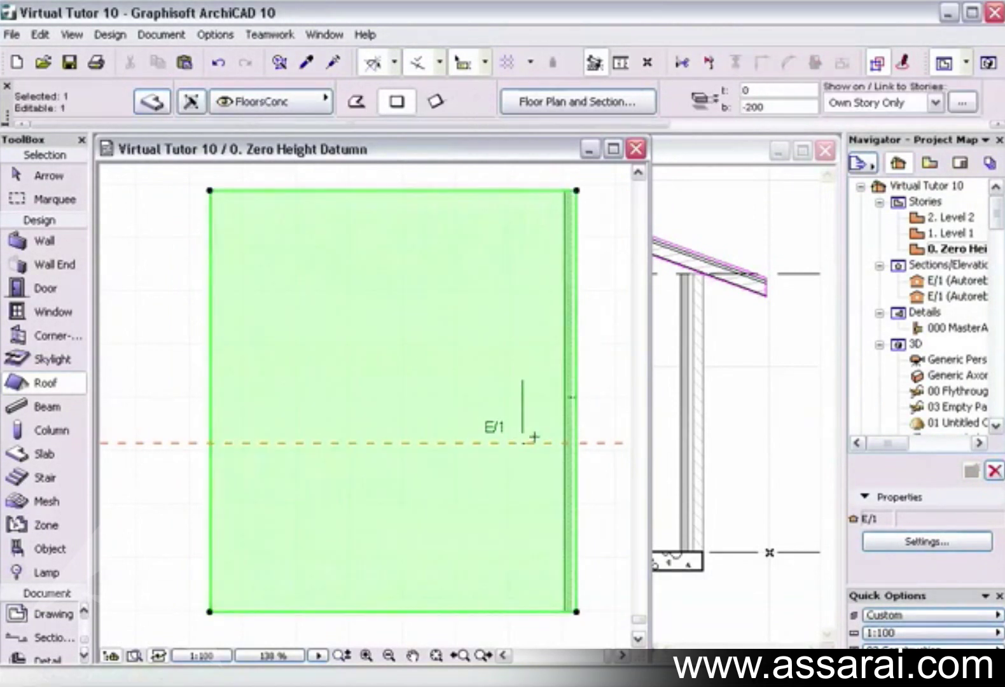
pyautogui.press('Escape')
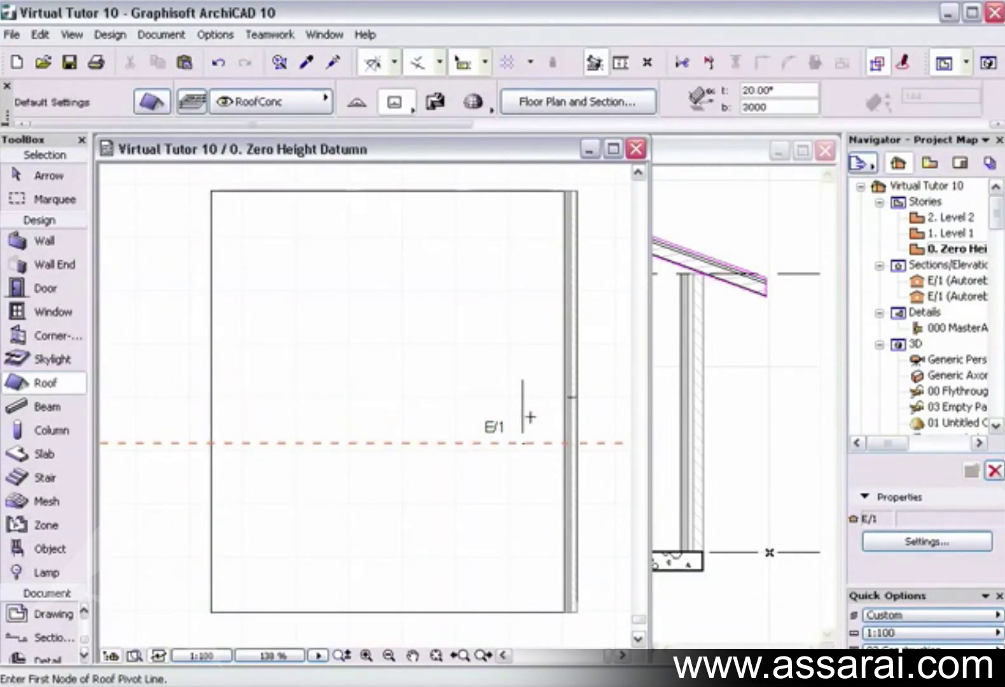
pyautogui.keyDown('shift'); pyautogui.moveTo(528, 443); pyautogui.dragTo(536, 629); pyautogui.keyUp('shift')
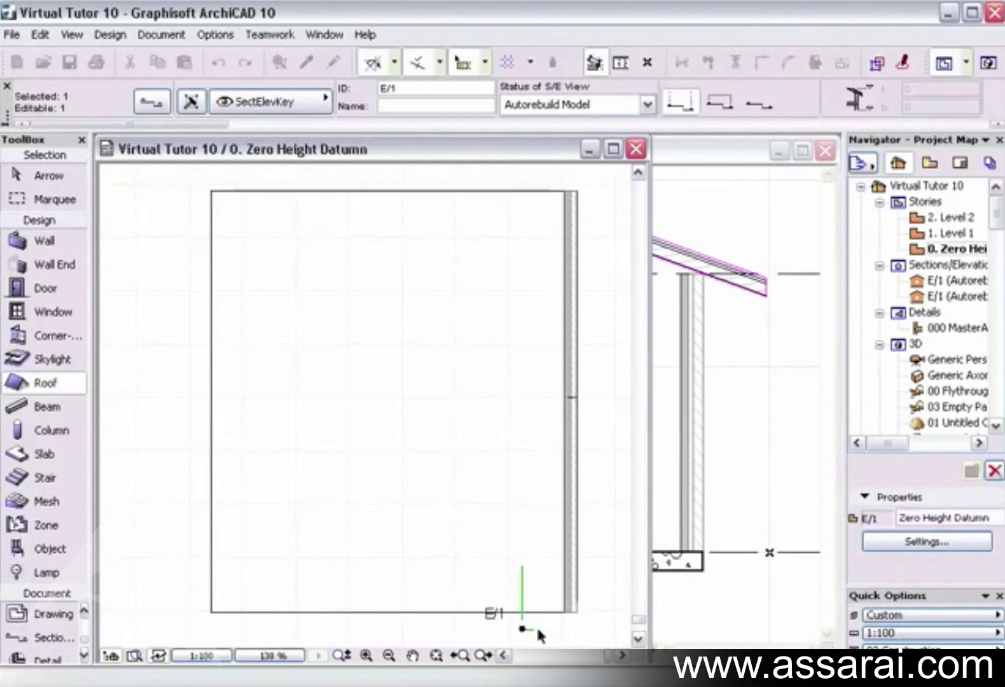
pyautogui.click(711, 592)
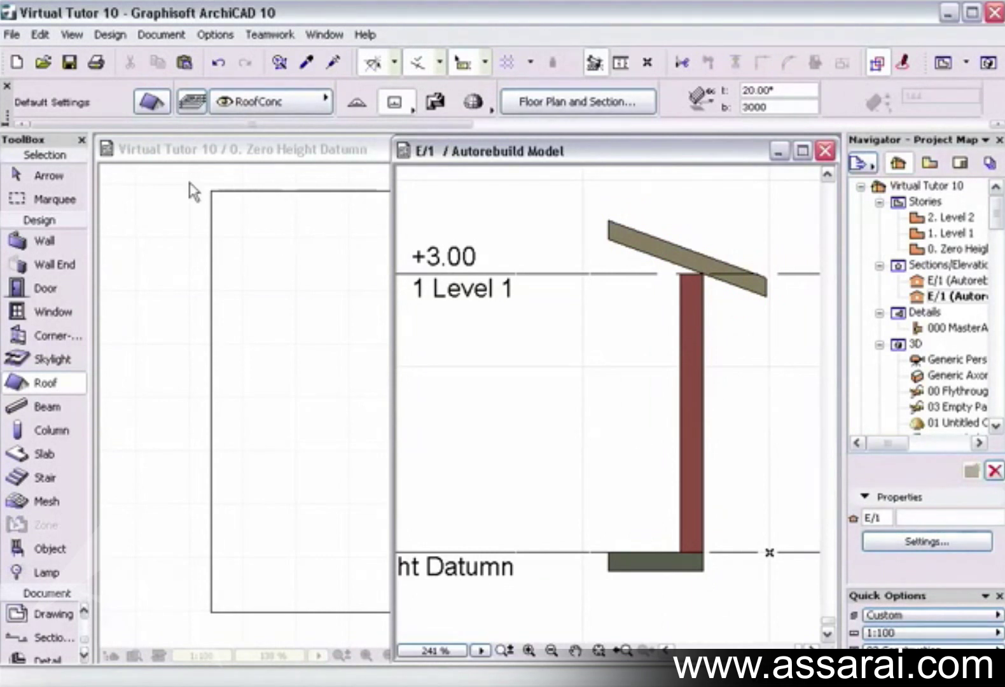
# For the roof in the section, set cut line pen 94 and separator line pen 93, trying separator pen 25 first.
pyautogui.click(151, 101)
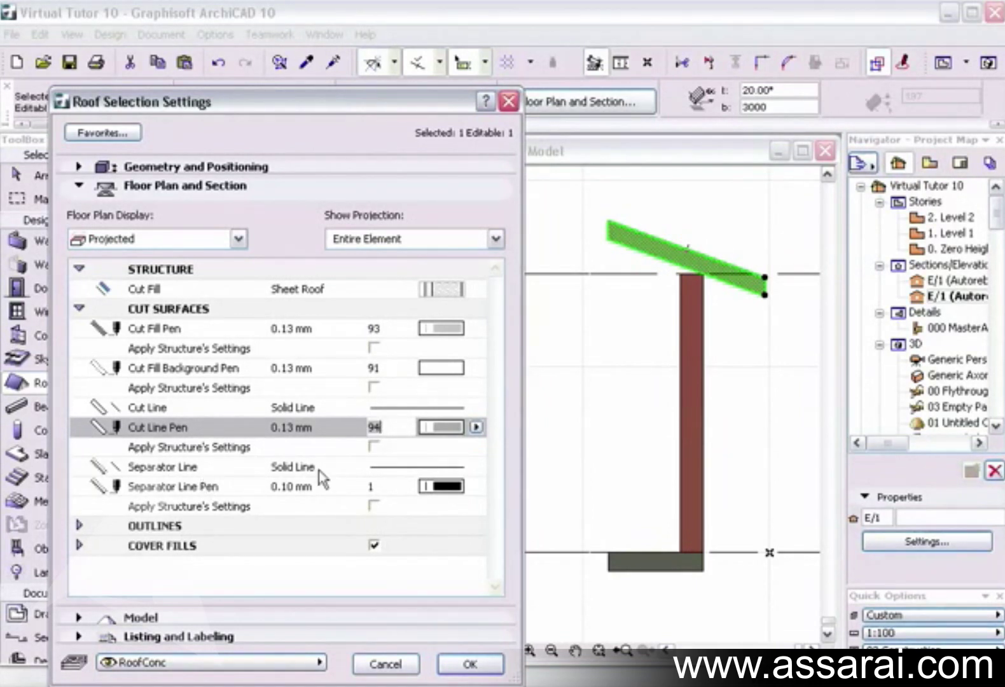
pyautogui.click(449, 488)
pyautogui.click(573, 509)
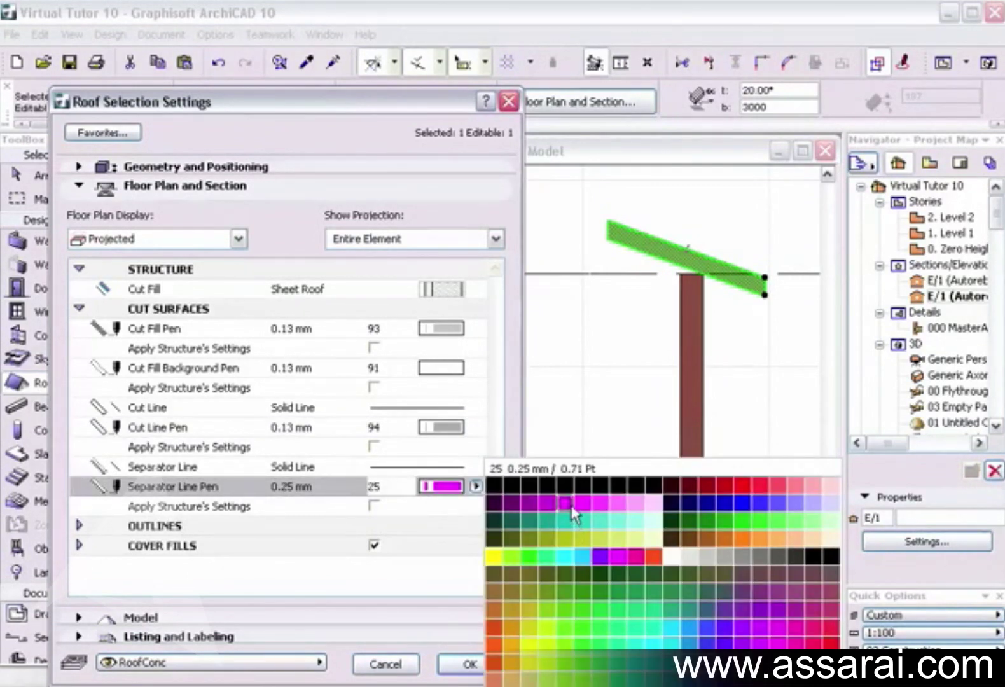
pyautogui.click(573, 512)
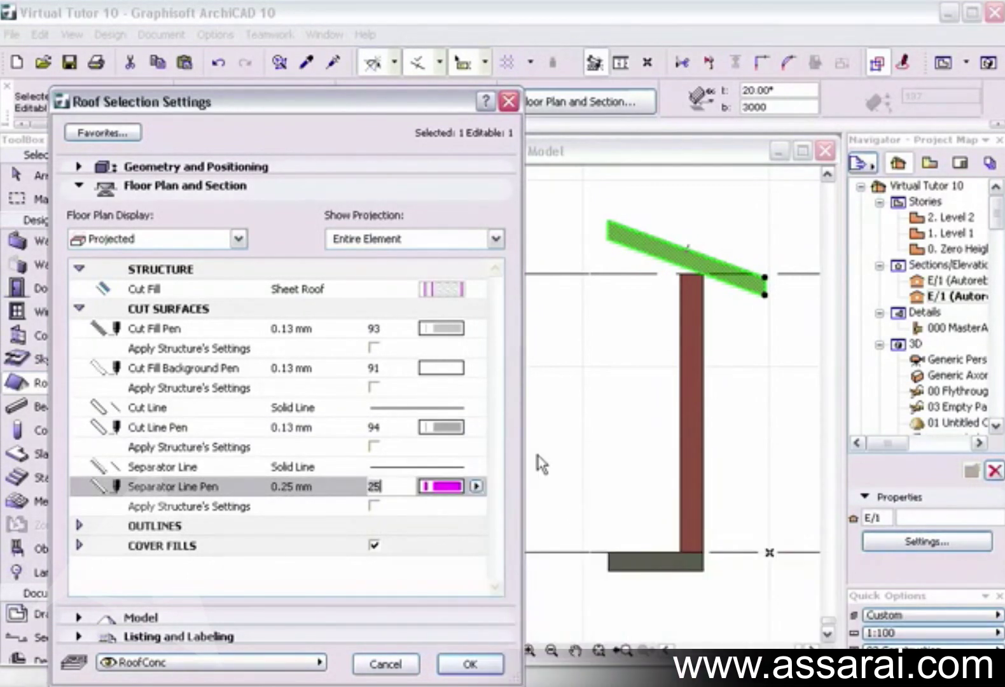
pyautogui.click(476, 488)
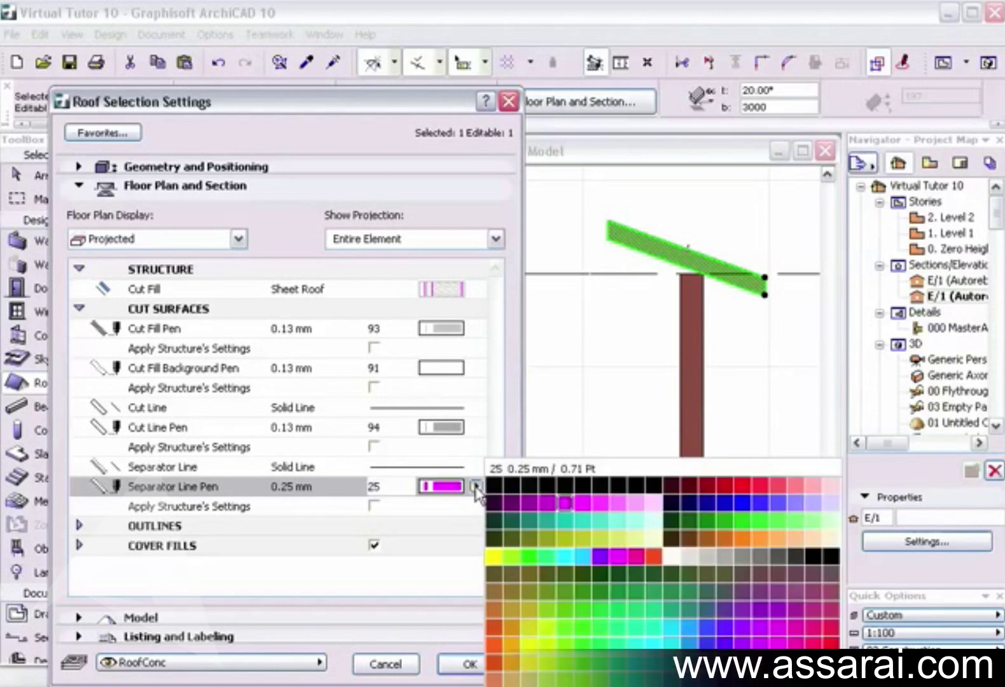
pyautogui.click(706, 559)
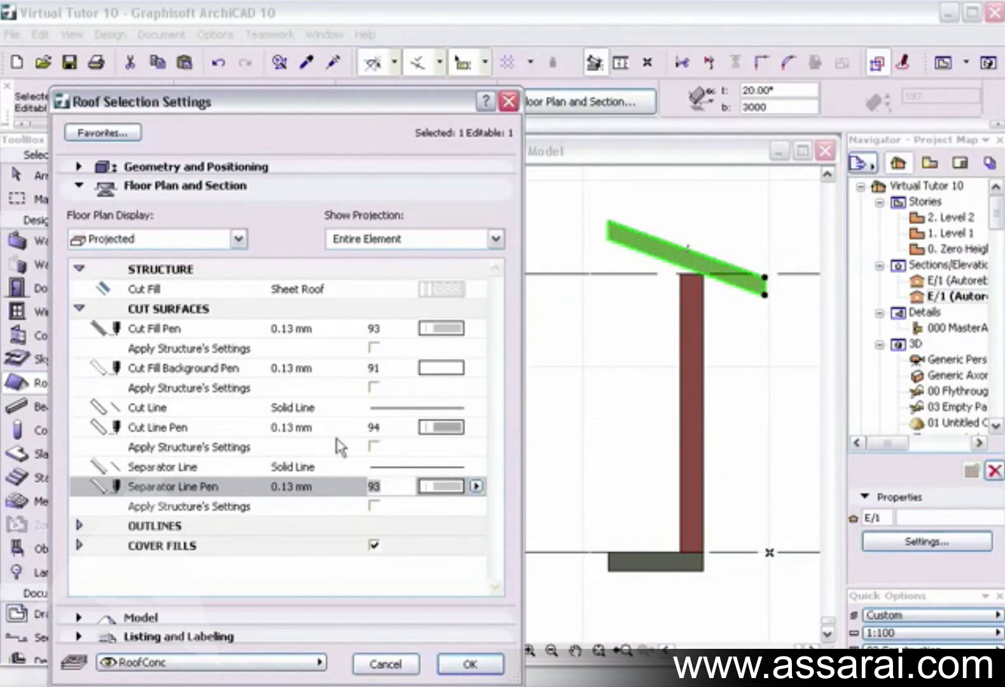
# Try Air Space as the roof's cut fill to compare its pen options, and restore the Sheet Roof composite.
pyautogui.click(438, 287)
pyautogui.click(429, 294)
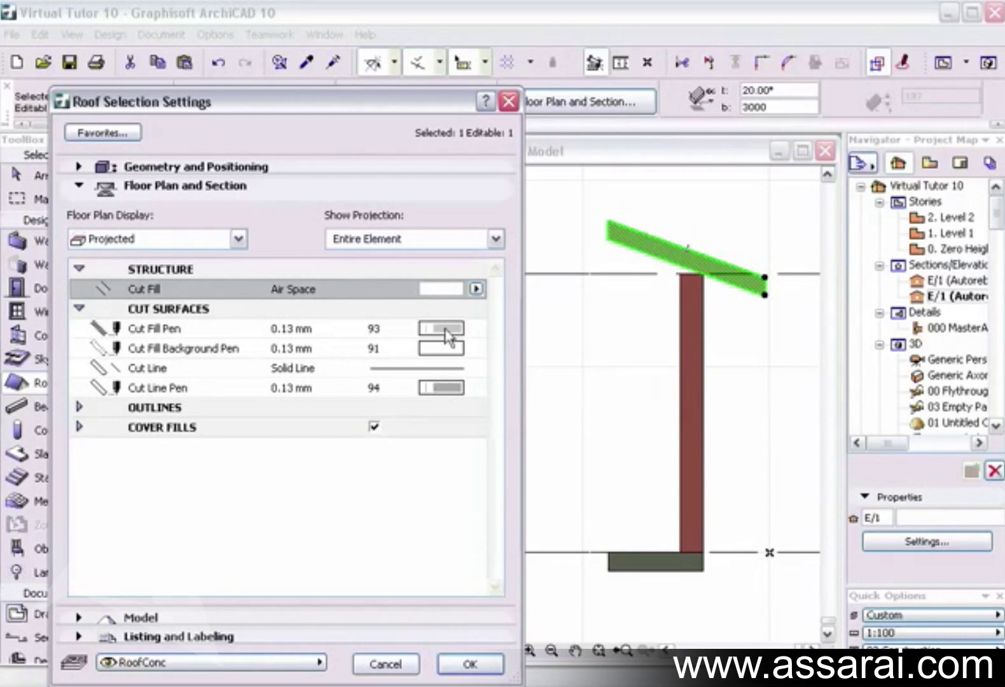
pyautogui.click(476, 289)
pyautogui.scroll(-3, 531, 471)
pyautogui.scroll(-3, 531, 471)
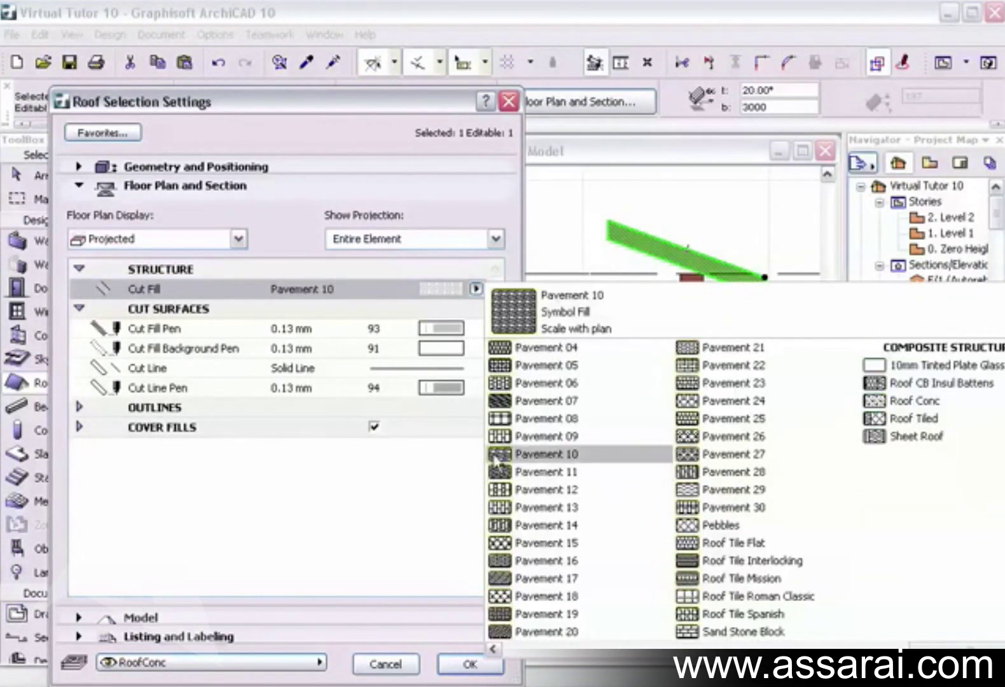
pyautogui.click(867, 439)
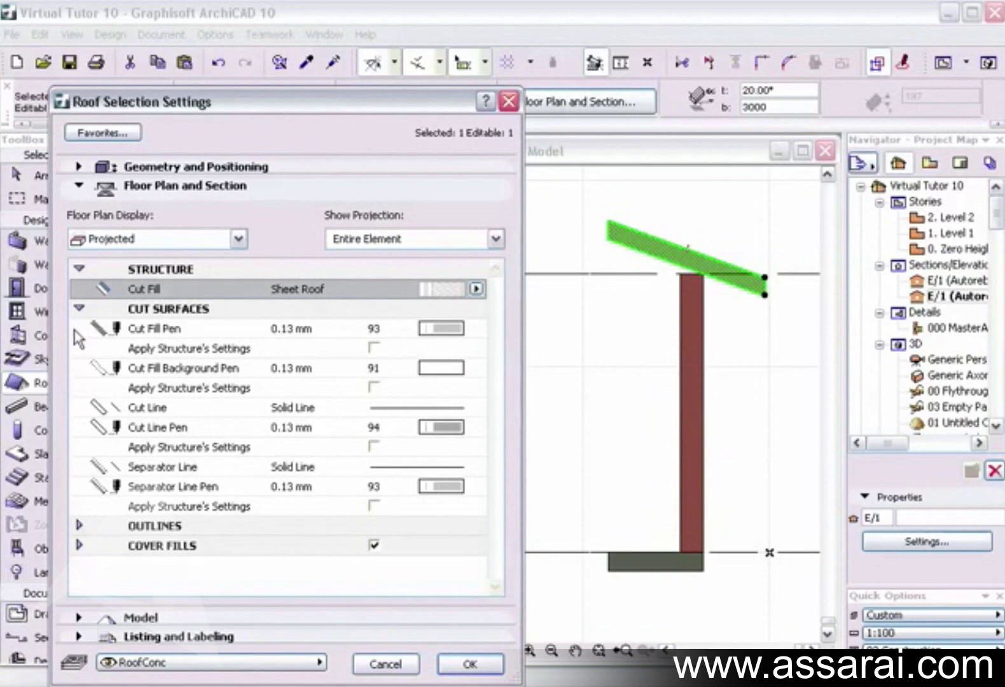
# Collapse the roof's cut surfaces settings and expand its outlines settings.
pyautogui.click(79, 309)
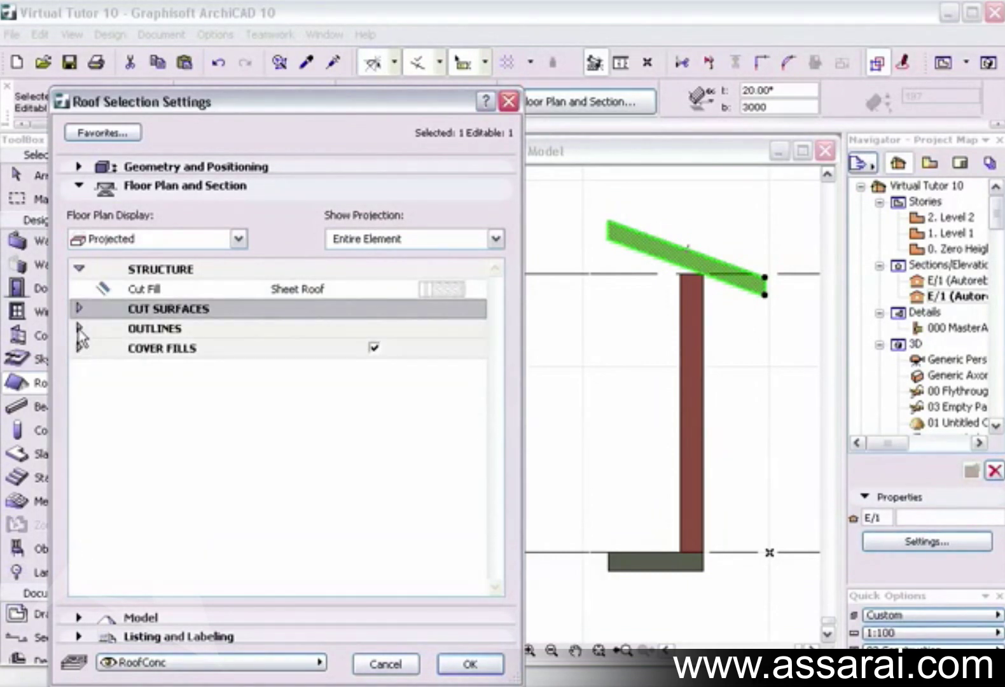
pyautogui.click(79, 328)
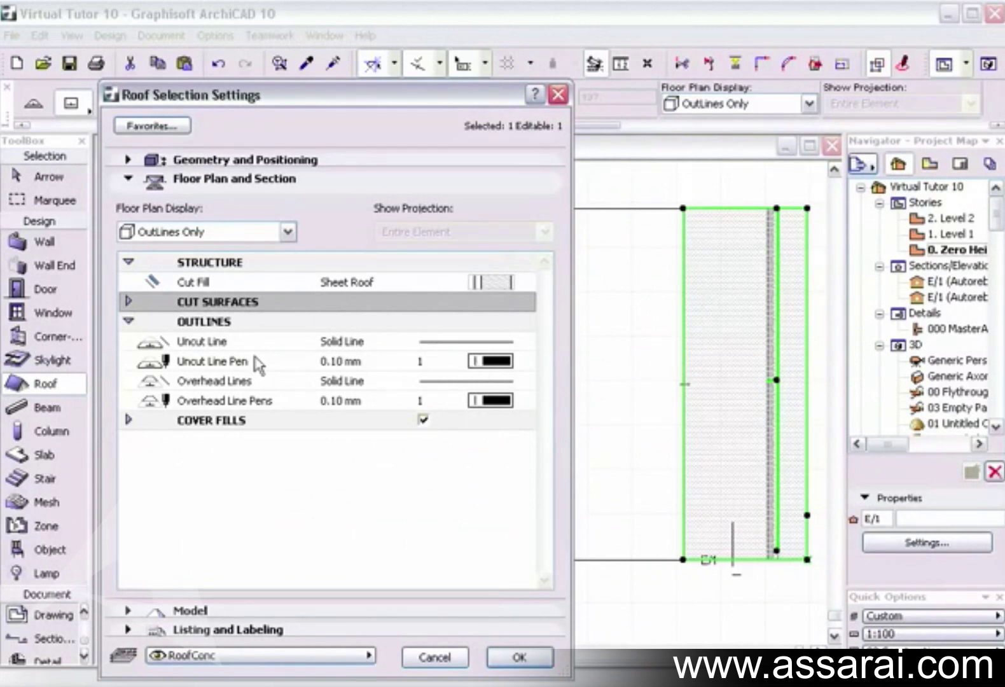
# Try the Grid line type with pen 26 for the roof's uncut outlines on the floor plan.
pyautogui.click(471, 342)
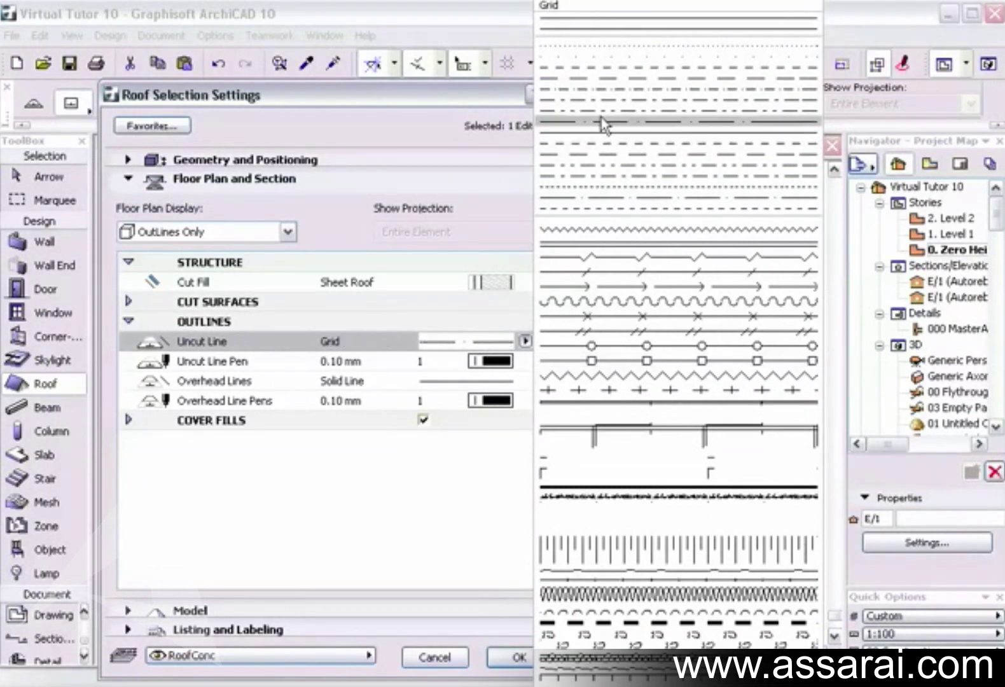
pyautogui.click(605, 128)
pyautogui.click(504, 363)
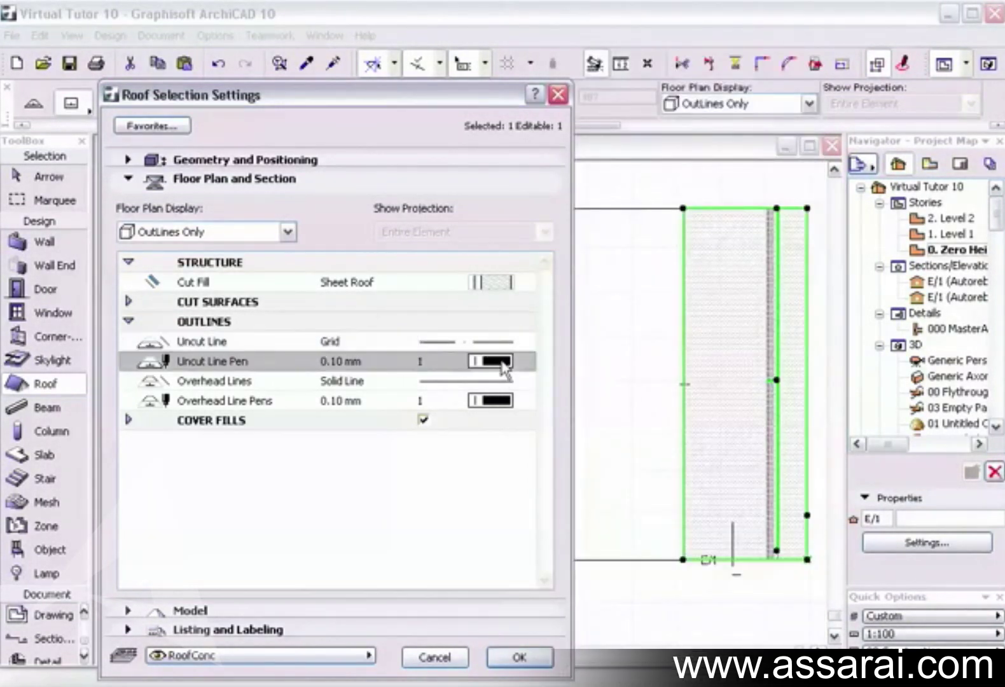
pyautogui.click(630, 381)
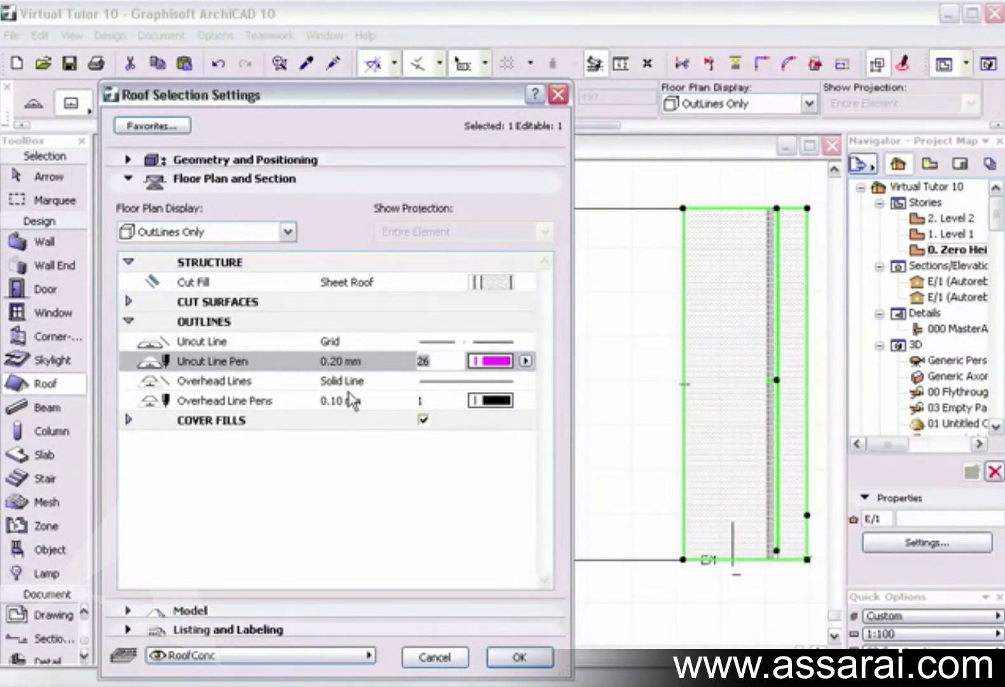
pyautogui.click(521, 657)
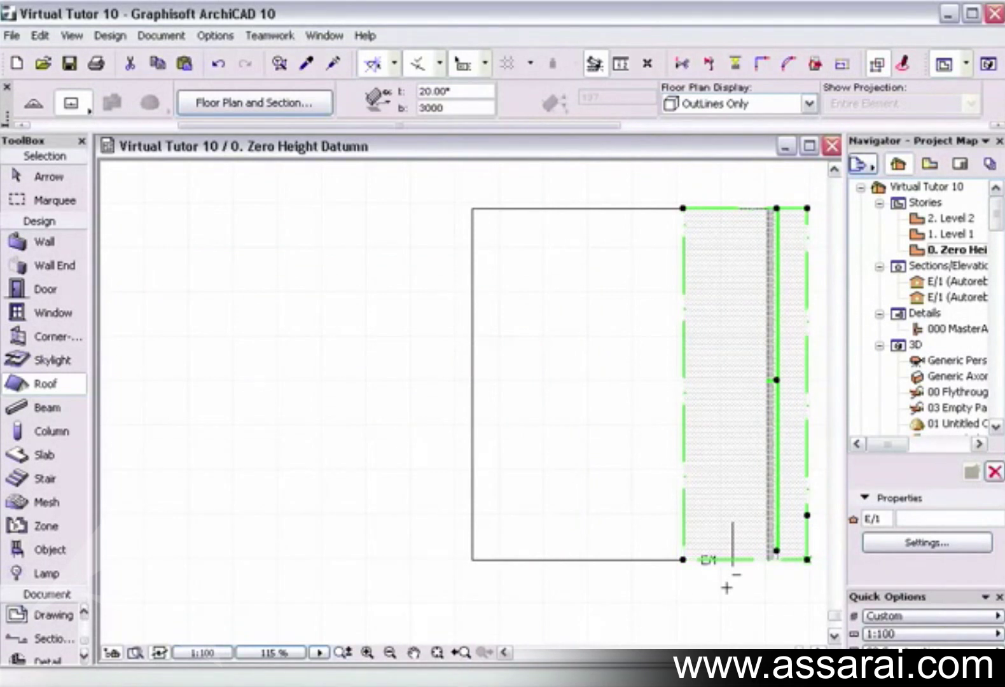
pyautogui.press('Escape')
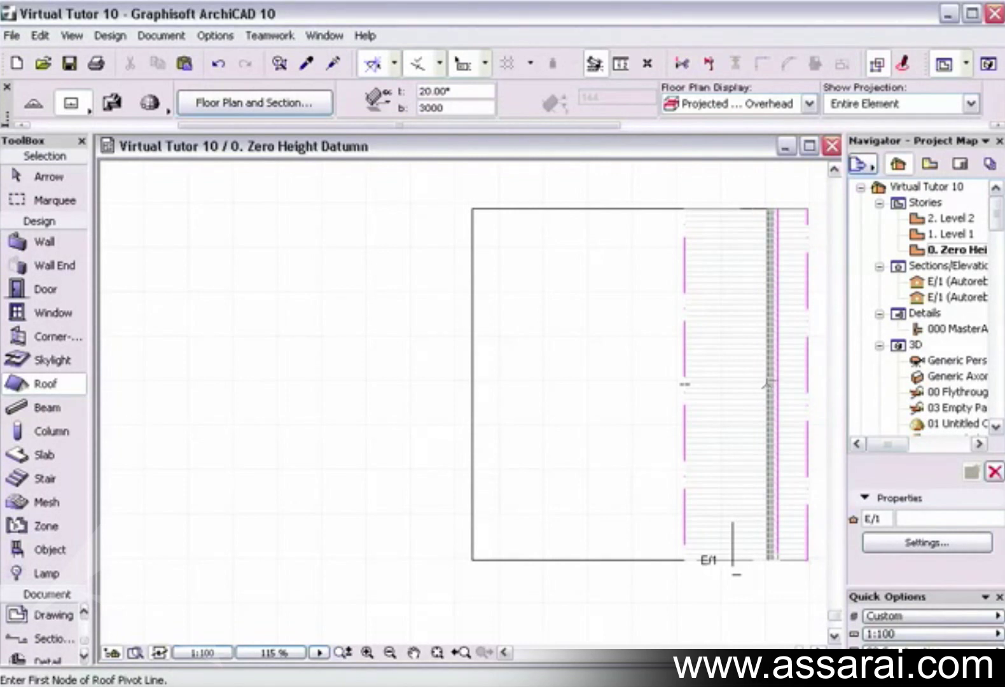
# Reselect the roof and set its uncut line pen to 94 and its uncut line type to Boundary.
pyautogui.keyDown('shift'); pyautogui.click(698, 384); pyautogui.keyUp('shift')
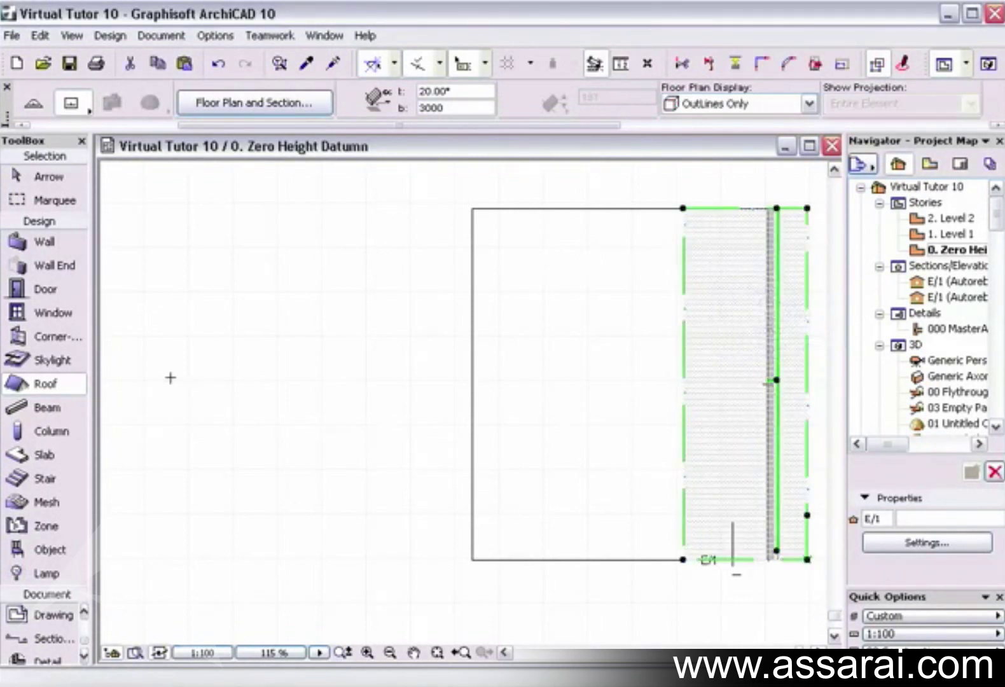
pyautogui.doubleClick(46, 384)
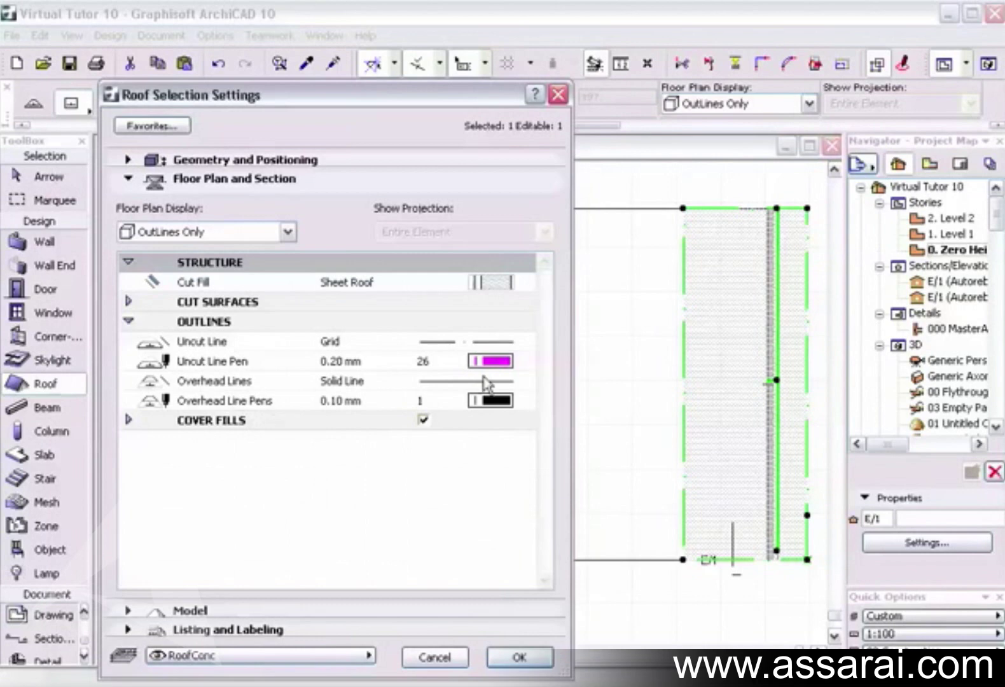
pyautogui.click(490, 361)
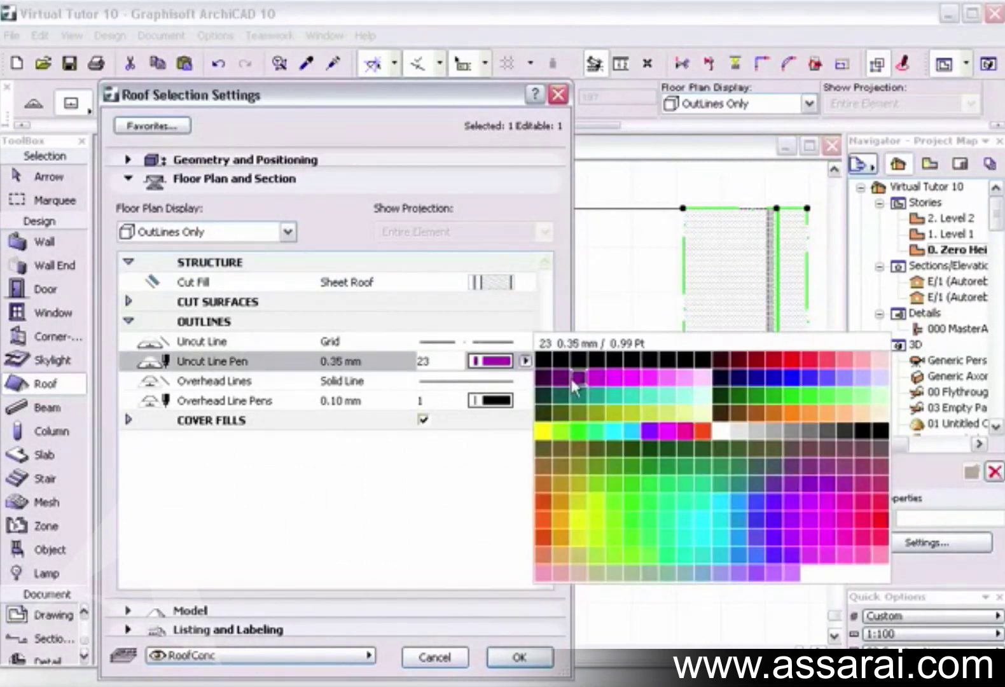
pyautogui.click(775, 432)
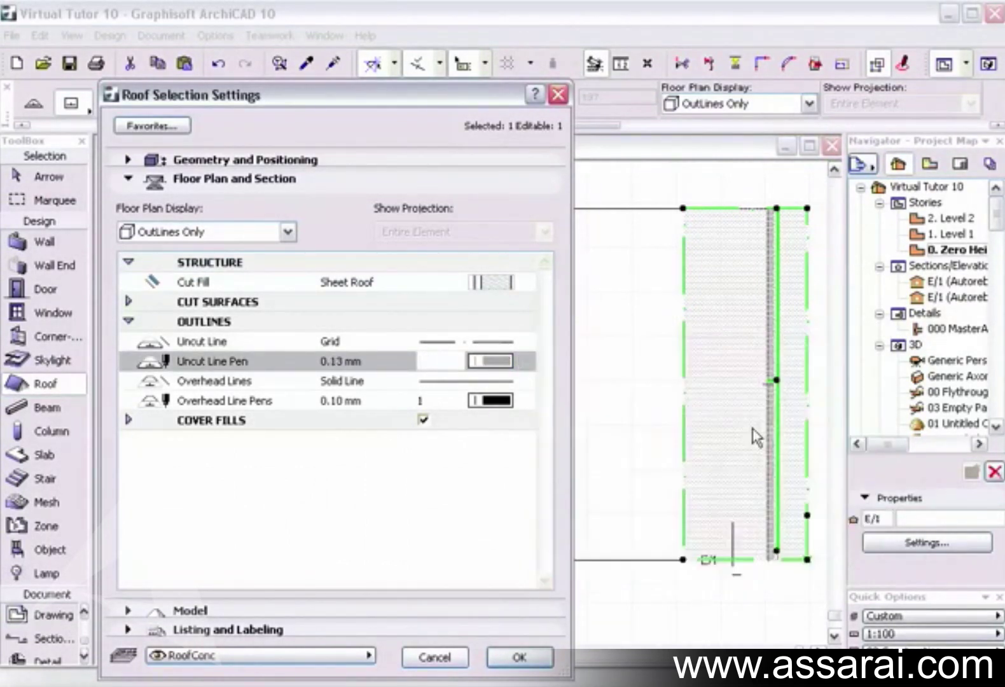
pyautogui.click(486, 342)
pyautogui.click(623, 36)
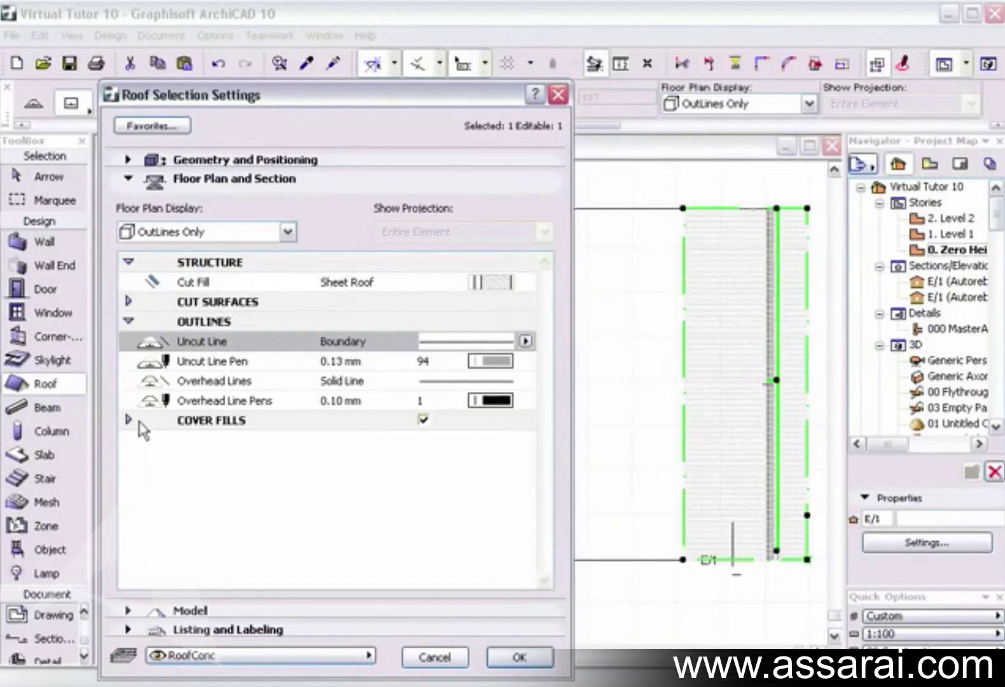
# Collapse the roof's outlines settings, expand its cover fills settings and try switching the cover fills off and back on.
pyautogui.click(130, 322)
pyautogui.click(130, 341)
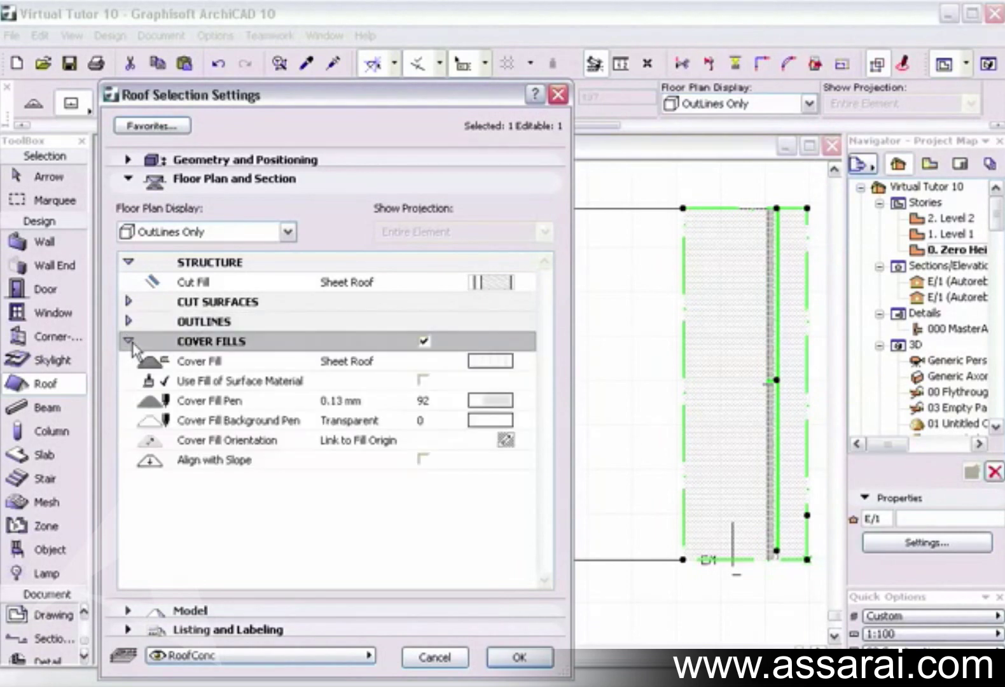
pyautogui.click(424, 342)
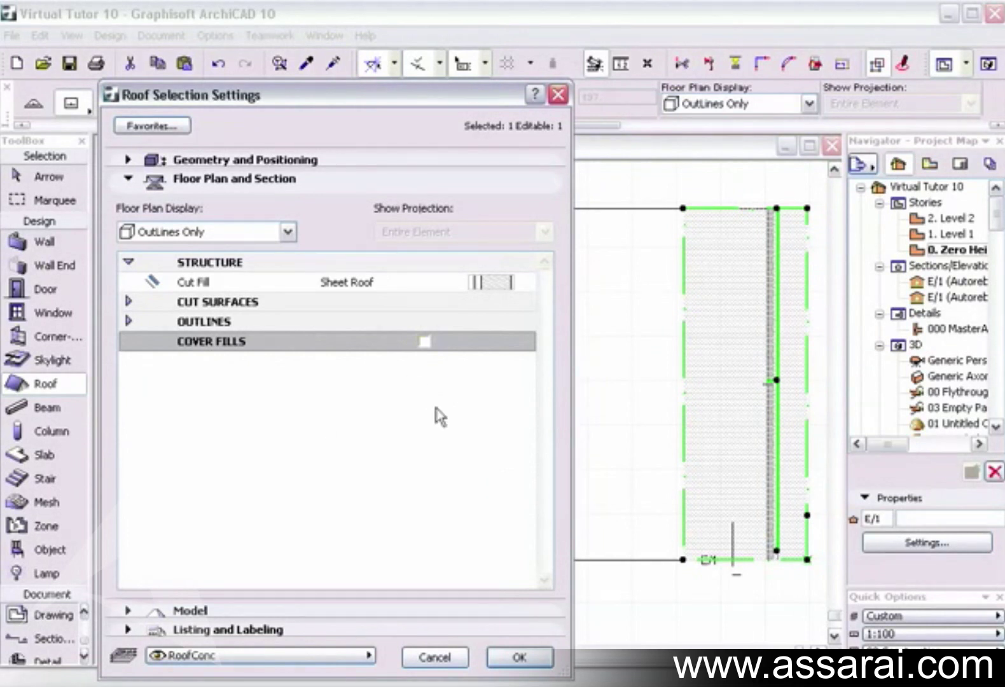
pyautogui.click(425, 344)
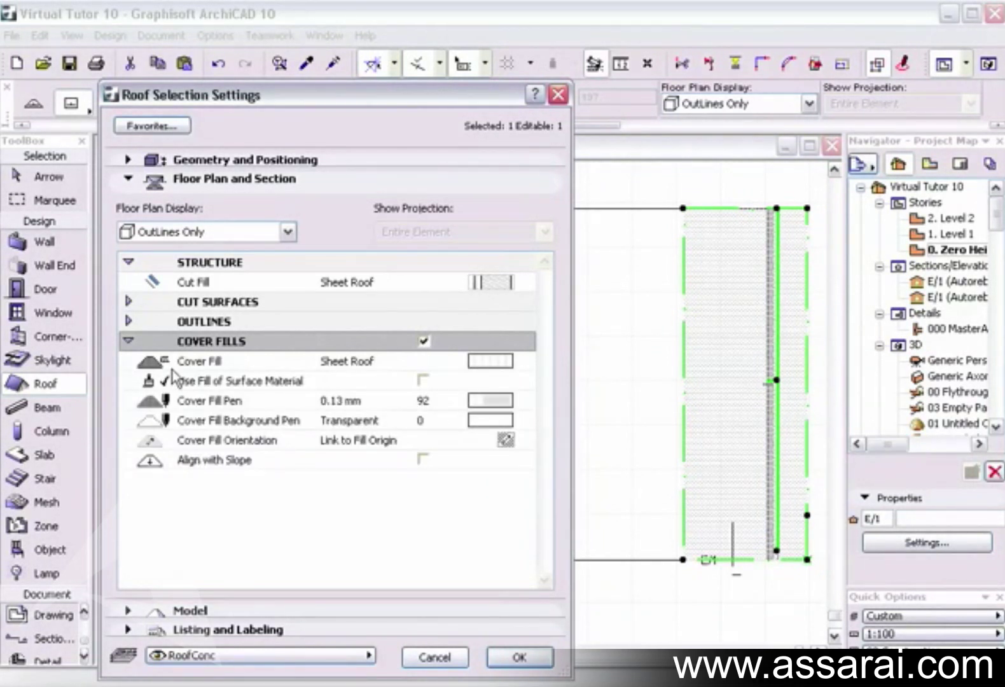
# Keep Sheet Roof as the roof's cover fill, with cover fill pen 89 and cover fill background pen 92.
pyautogui.click(485, 363)
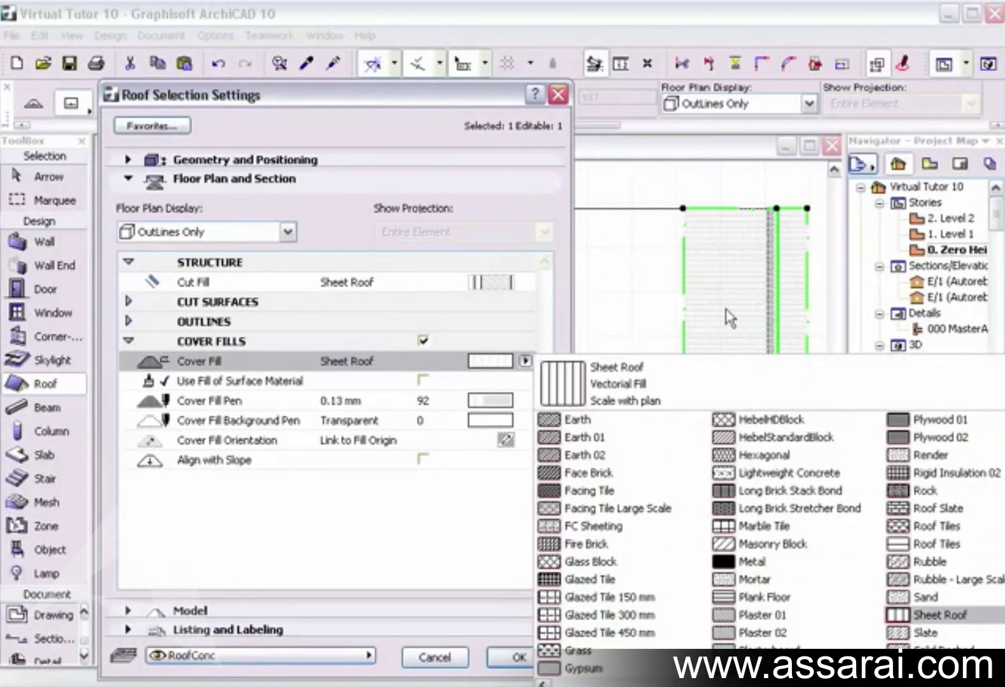
pyautogui.click(467, 385)
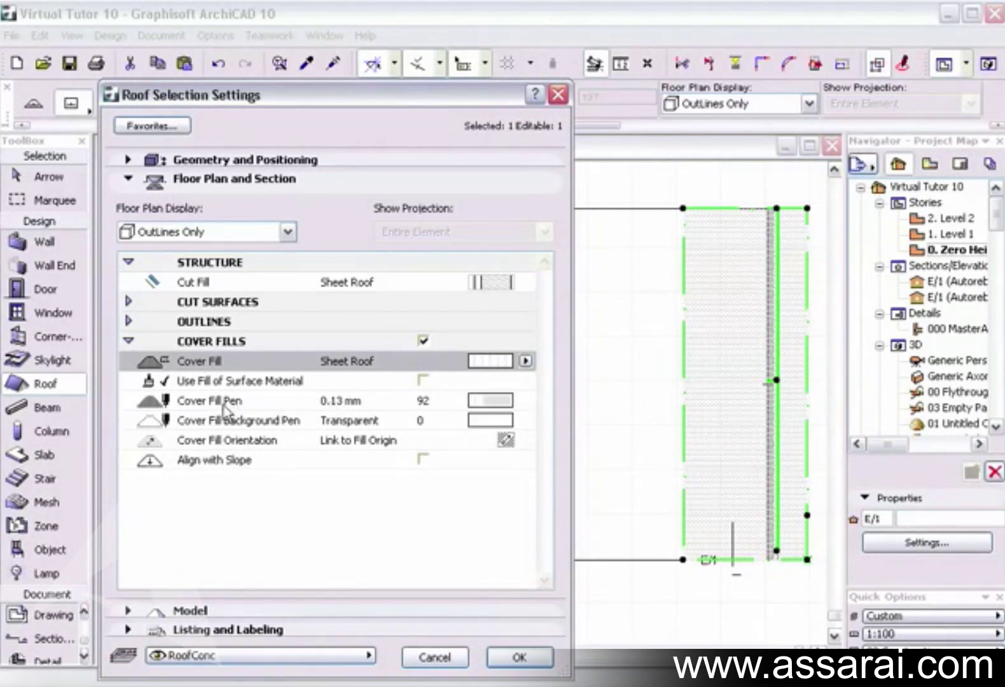
pyautogui.click(495, 401)
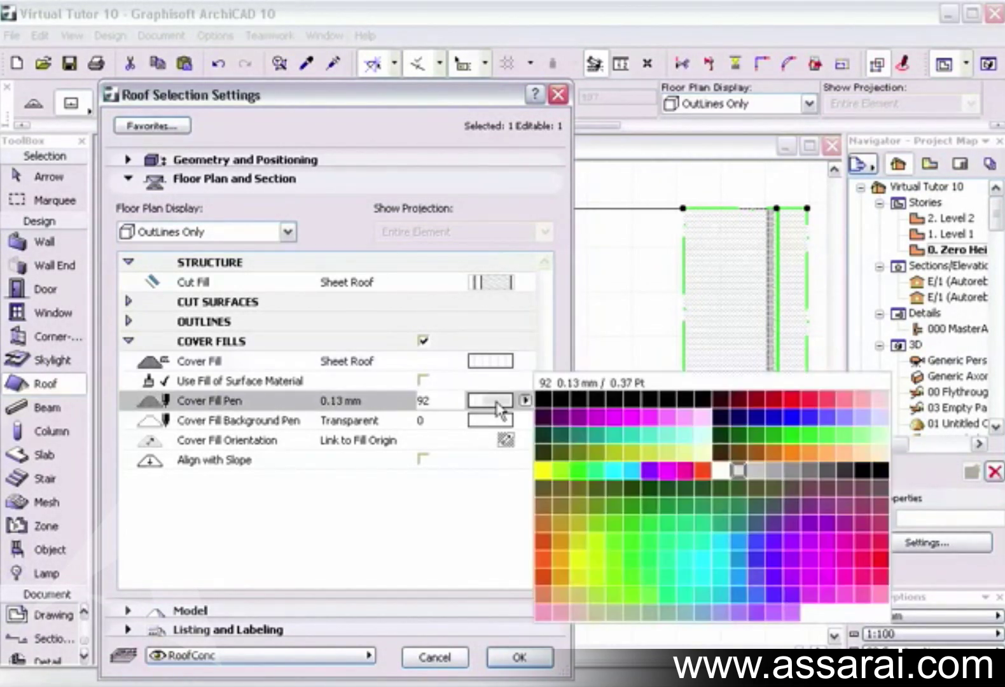
pyautogui.click(497, 410)
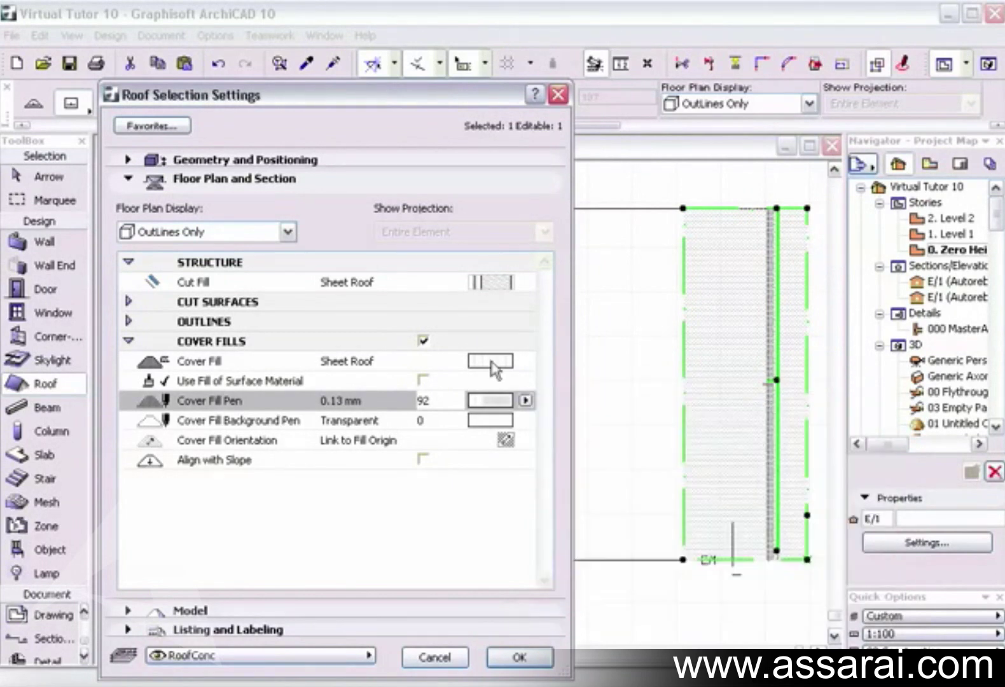
pyautogui.click(502, 408)
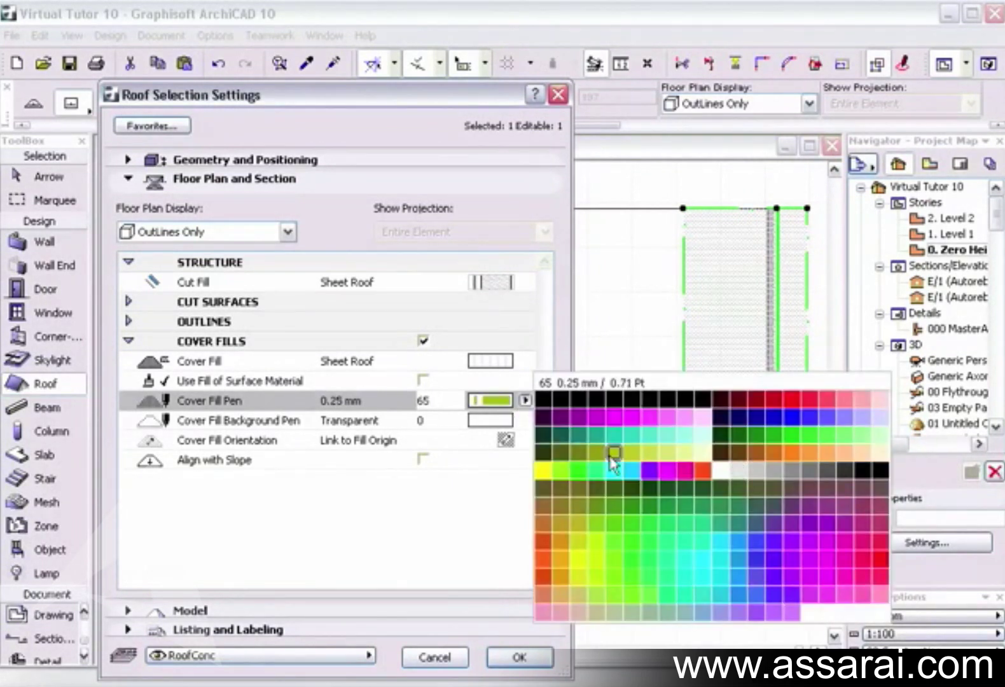
pyautogui.click(687, 471)
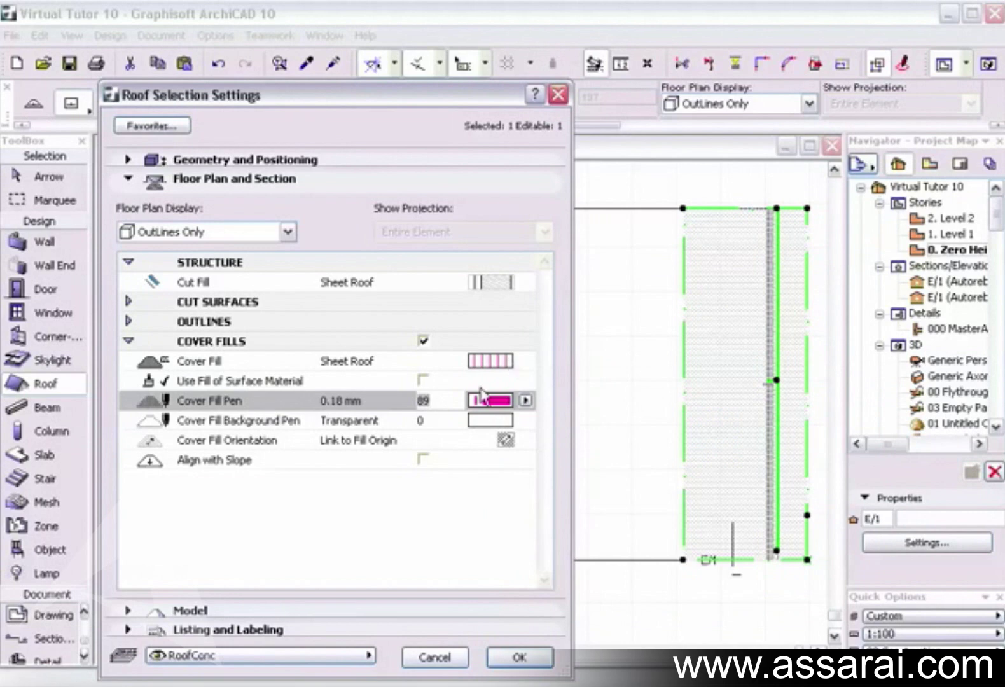
pyautogui.click(506, 407)
pyautogui.click(506, 409)
pyautogui.click(487, 421)
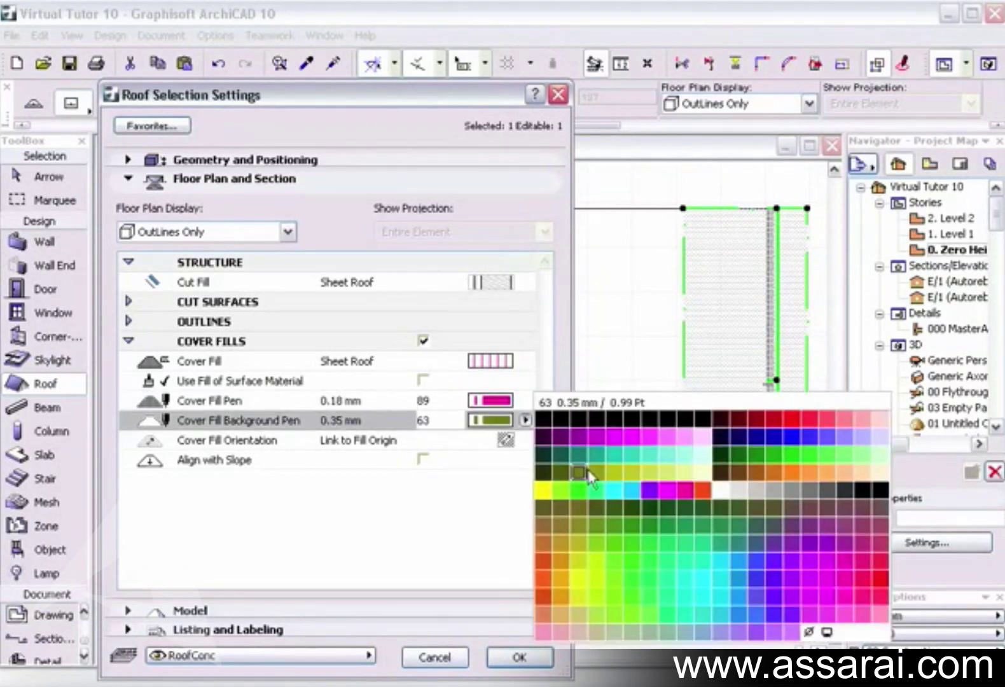
pyautogui.click(741, 497)
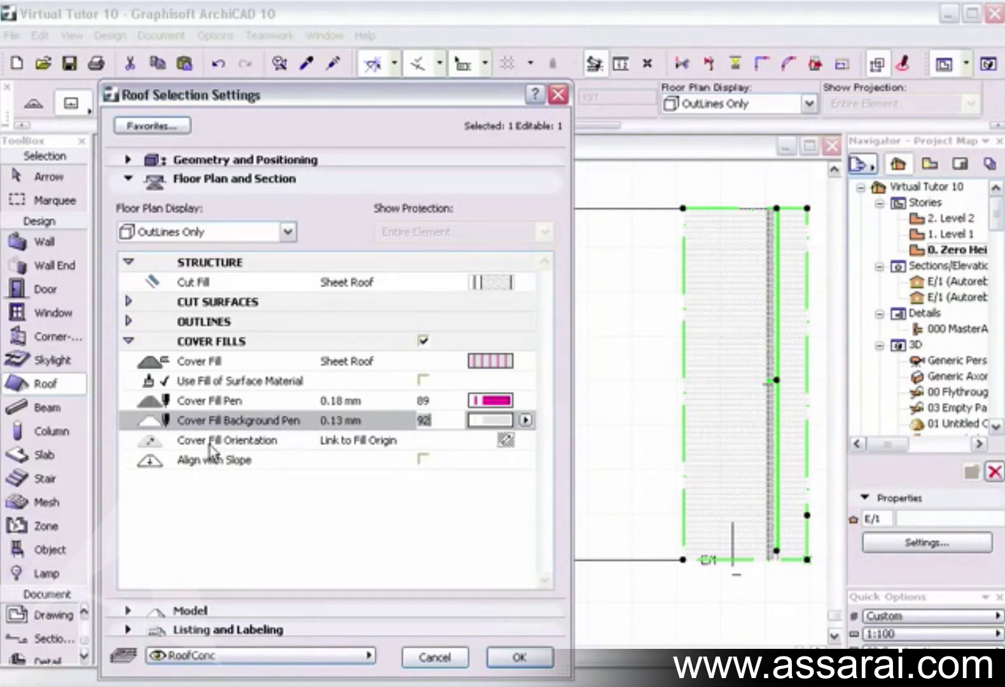
# Keep the cover fill orientation on Link to Fill Origin and apply the roof settings.
pyautogui.click(506, 440)
pyautogui.click(505, 441)
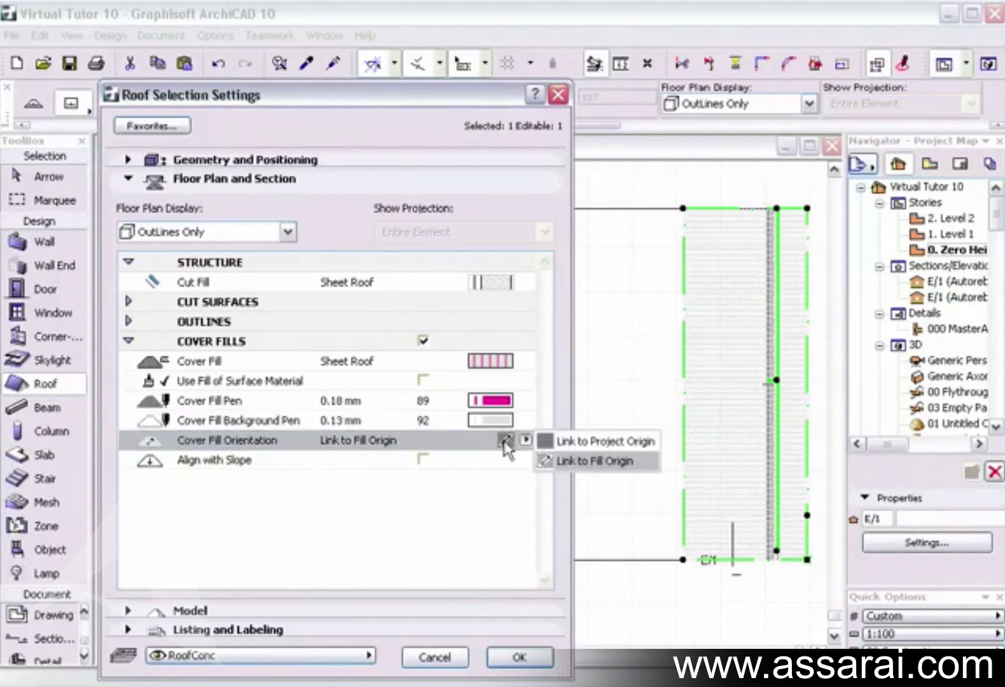
pyautogui.click(574, 462)
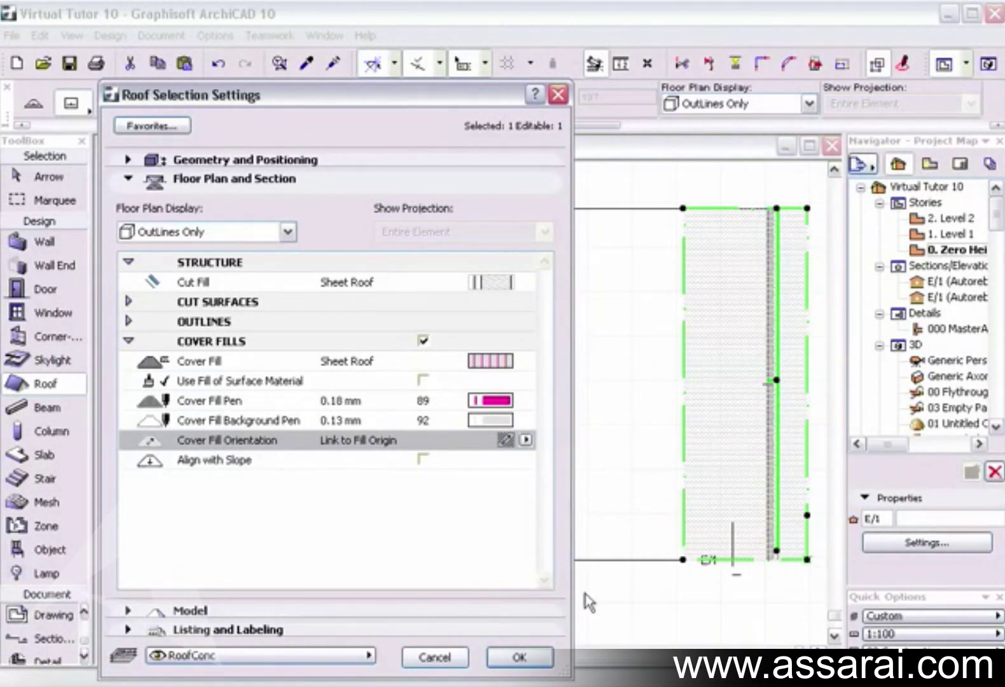
pyautogui.click(528, 657)
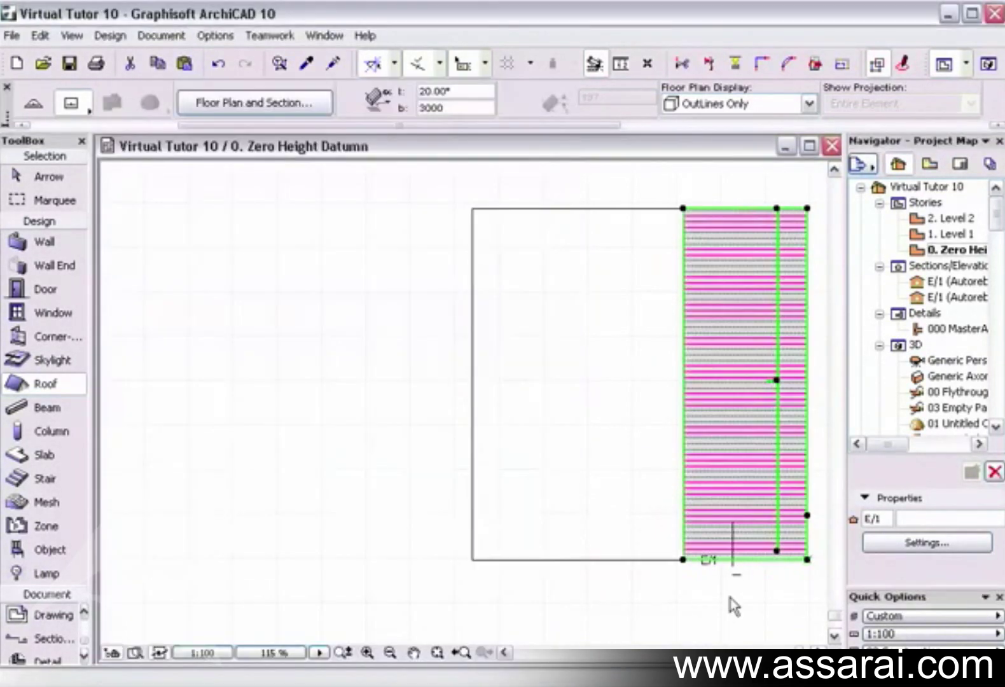
# Try rotating the roof's fill orientation vector to a diagonal and to a steep angle about its lower corner.
pyautogui.click(808, 514)
pyautogui.click(771, 584)
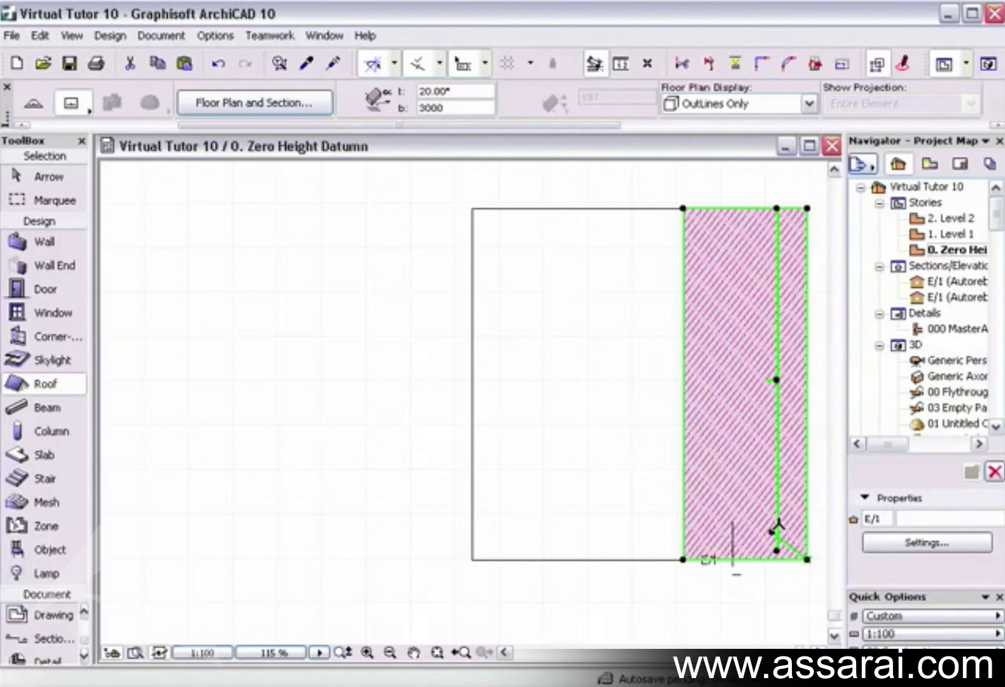
pyautogui.scroll(5, 602, 476)
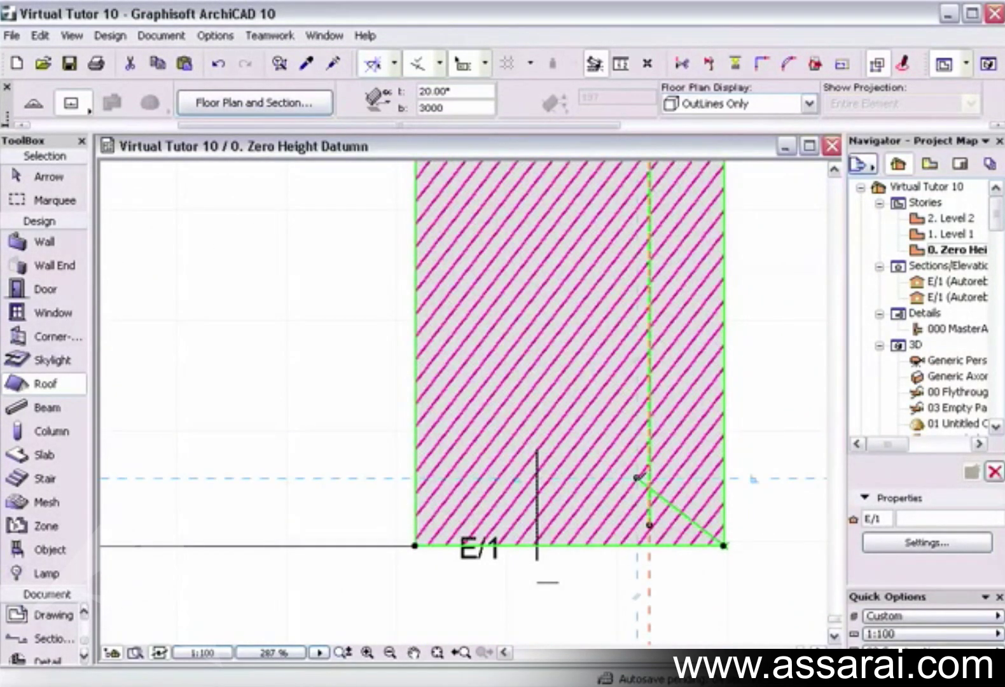
pyautogui.click(642, 474)
pyautogui.click(712, 435)
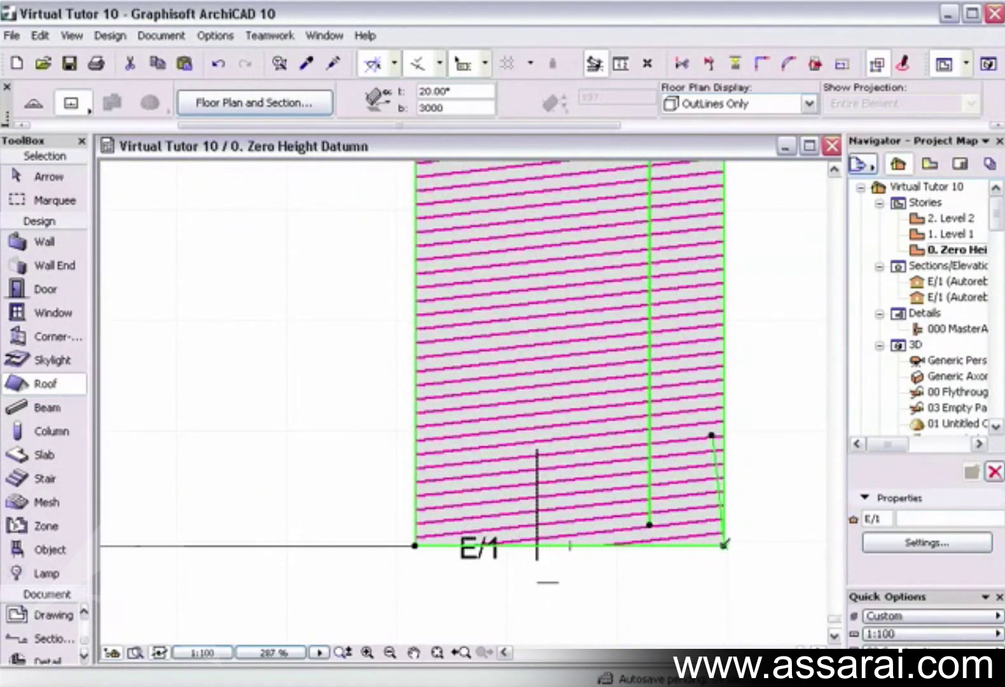
# Move the fill orientation vector's origin to the lower end of the roof's pivot line and rotate the vector to 90°.
pyautogui.click(724, 544)
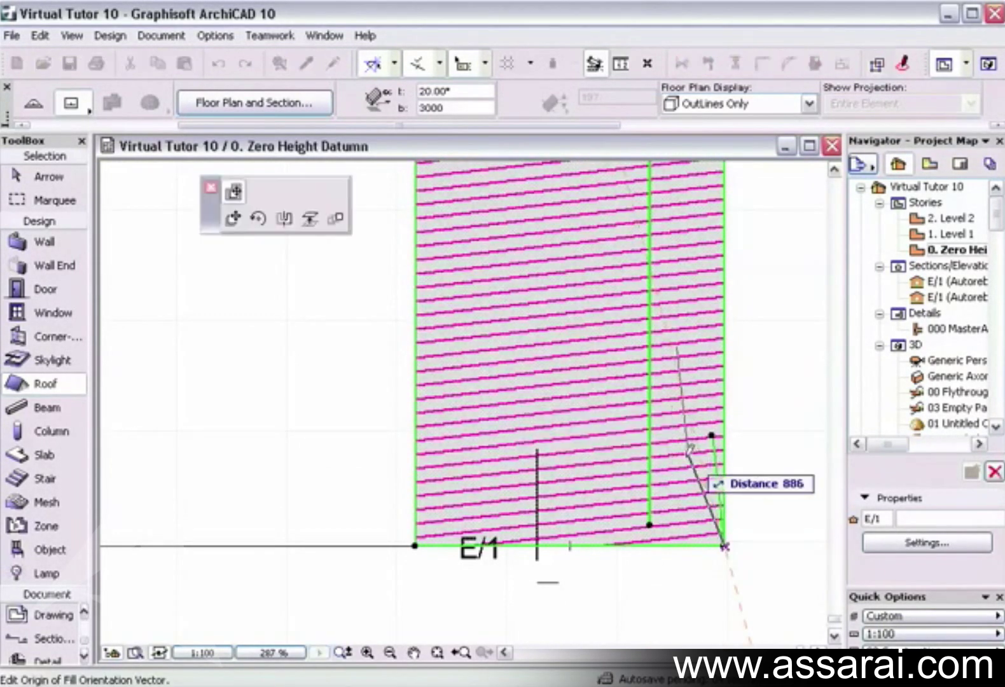
pyautogui.click(692, 422)
pyautogui.scroll(5, 695, 434)
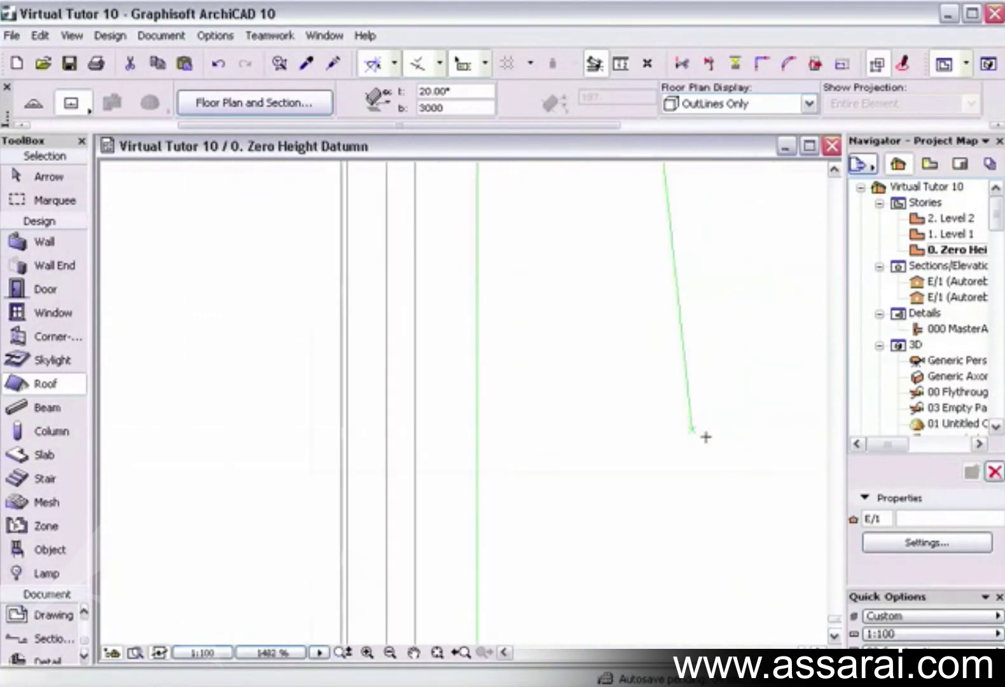
pyautogui.scroll(-5, 693, 430)
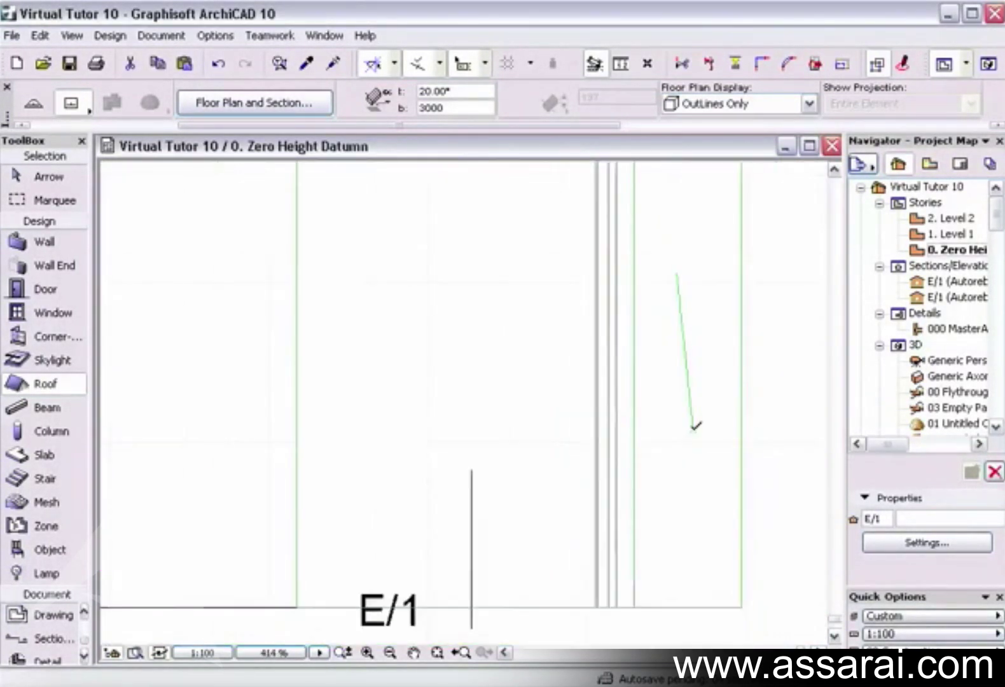
pyautogui.click(649, 422)
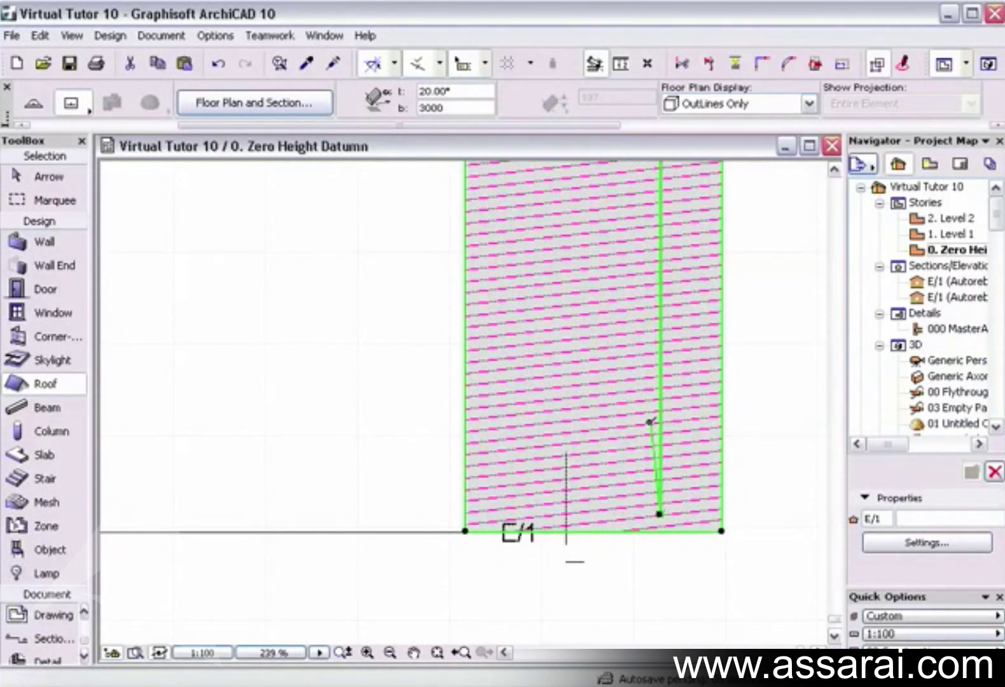
pyautogui.click(660, 514)
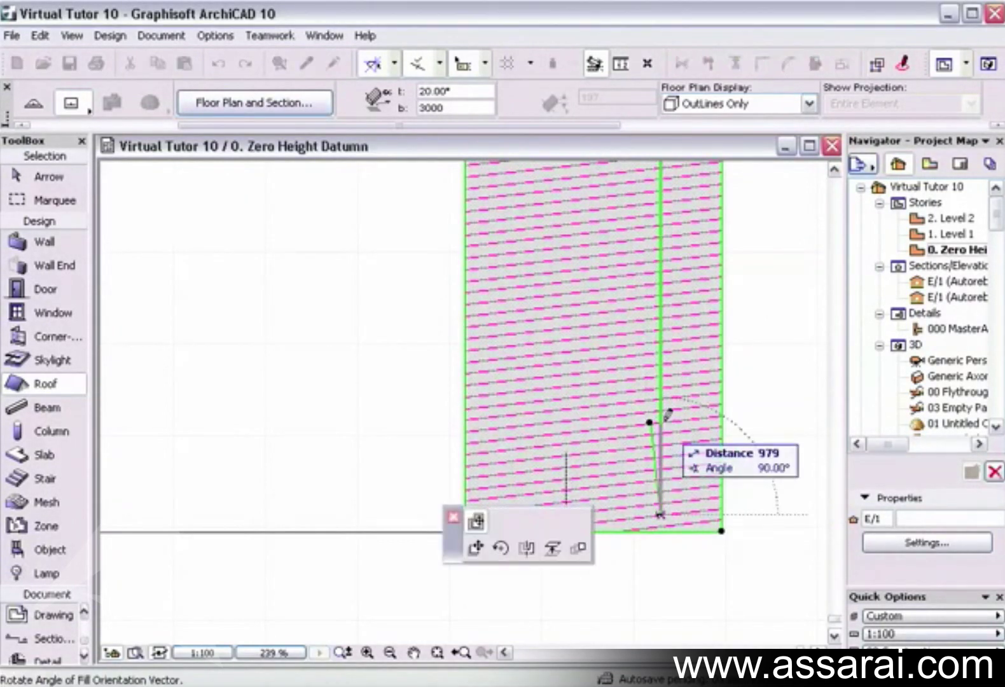
pyautogui.click(661, 313)
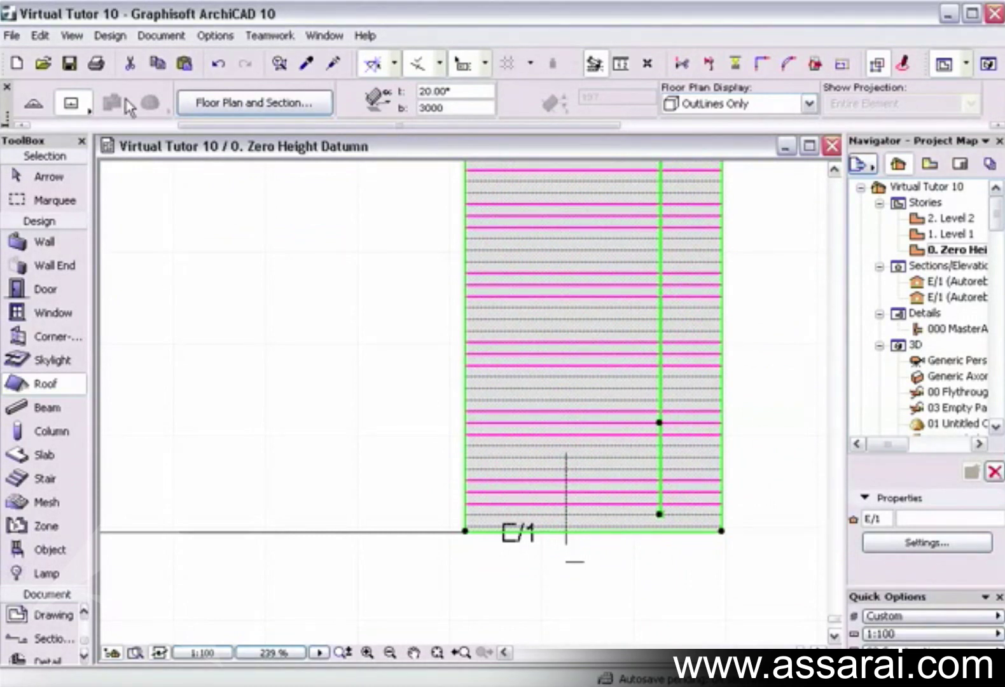
# Turn on Align with Slope for the selected roof's cover fill and collapse the Floor Plan and Section settings.
pyautogui.doubleClick(56, 384)
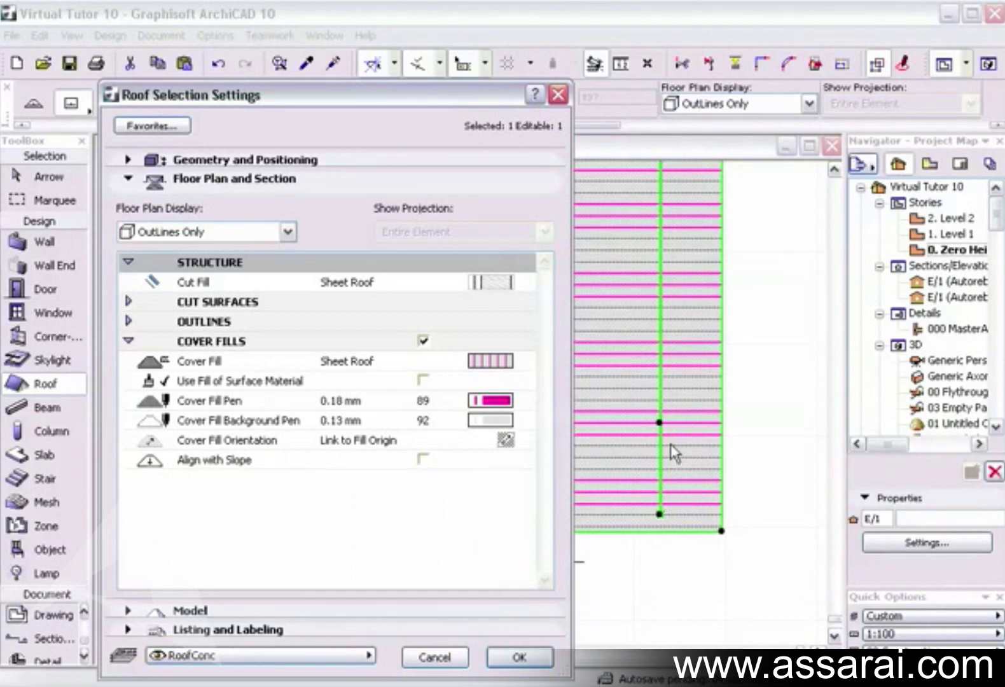
pyautogui.click(423, 460)
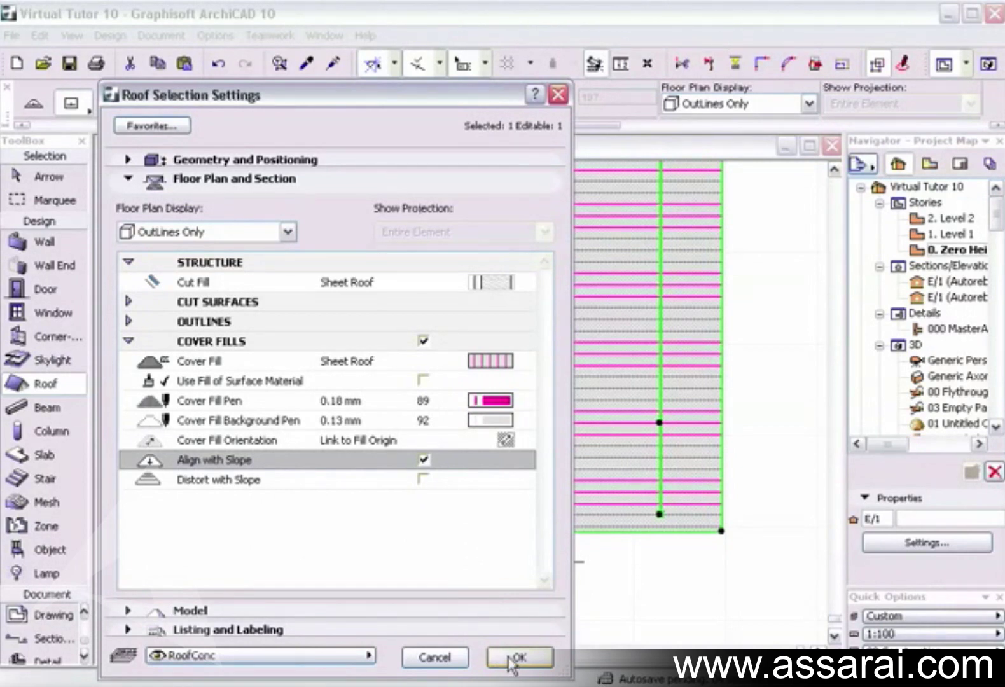
pyautogui.click(128, 342)
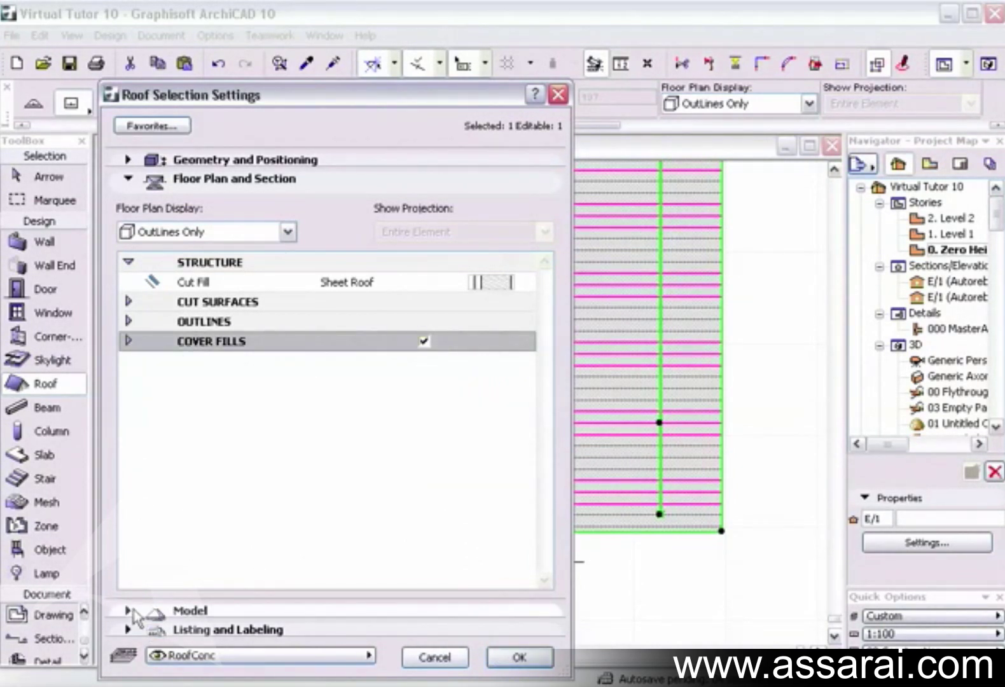
pyautogui.click(130, 265)
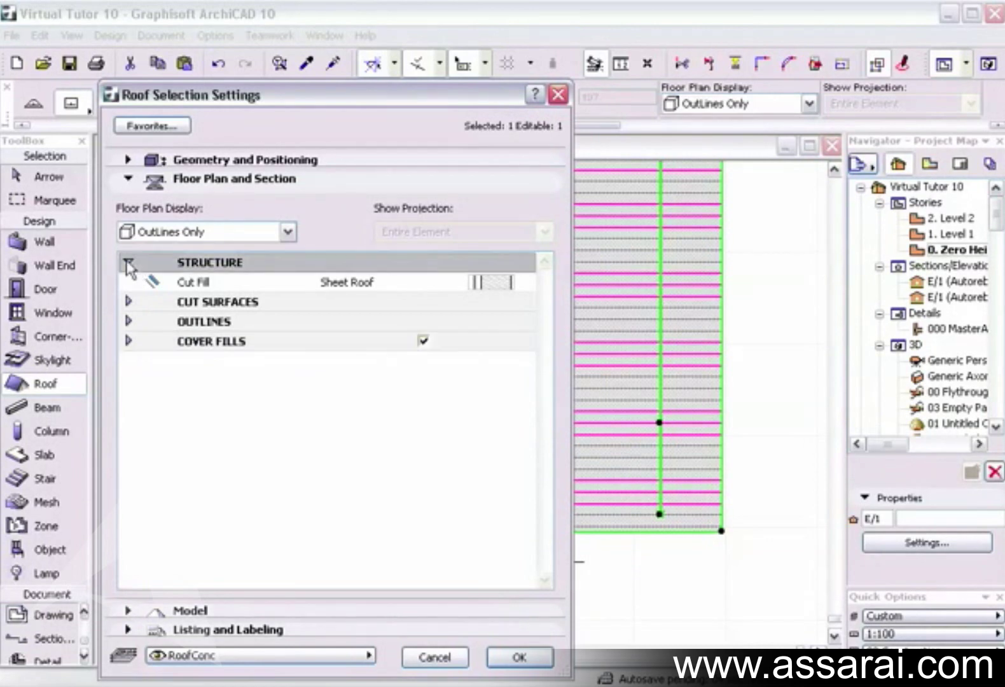
pyautogui.click(129, 264)
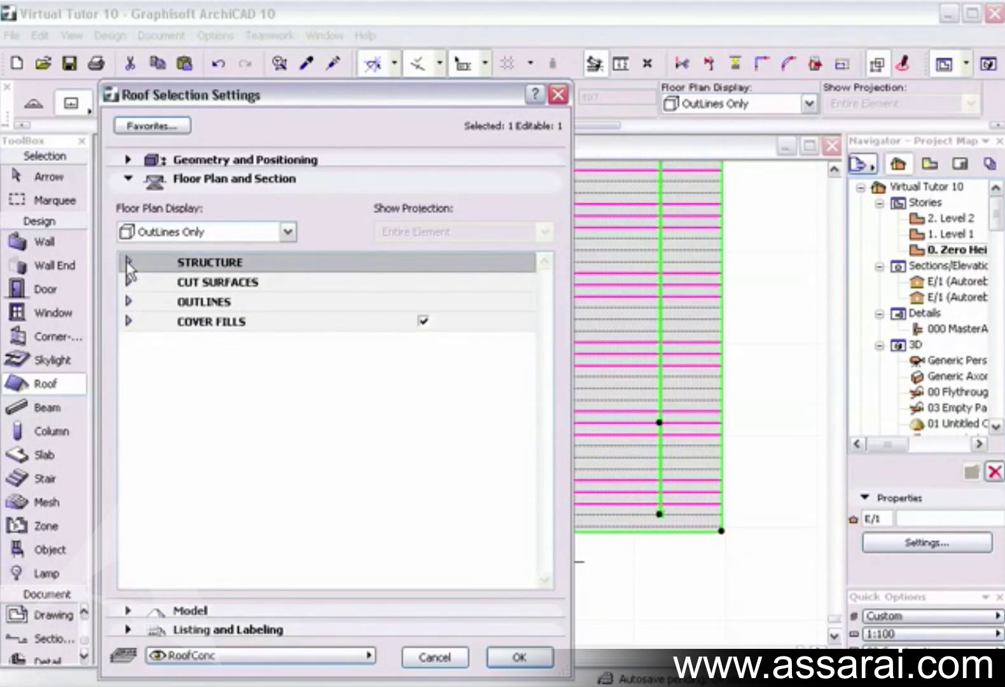
pyautogui.click(130, 180)
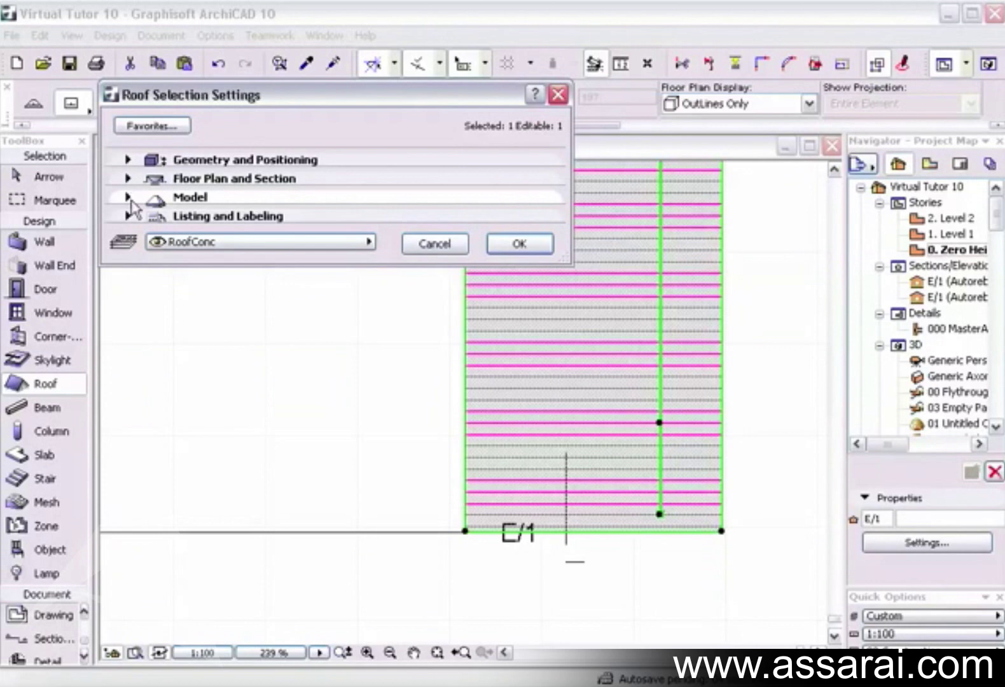
# Look through the surface materials available for the roof's top face in the Model settings, keeping CB Sandbank.
pyautogui.click(129, 198)
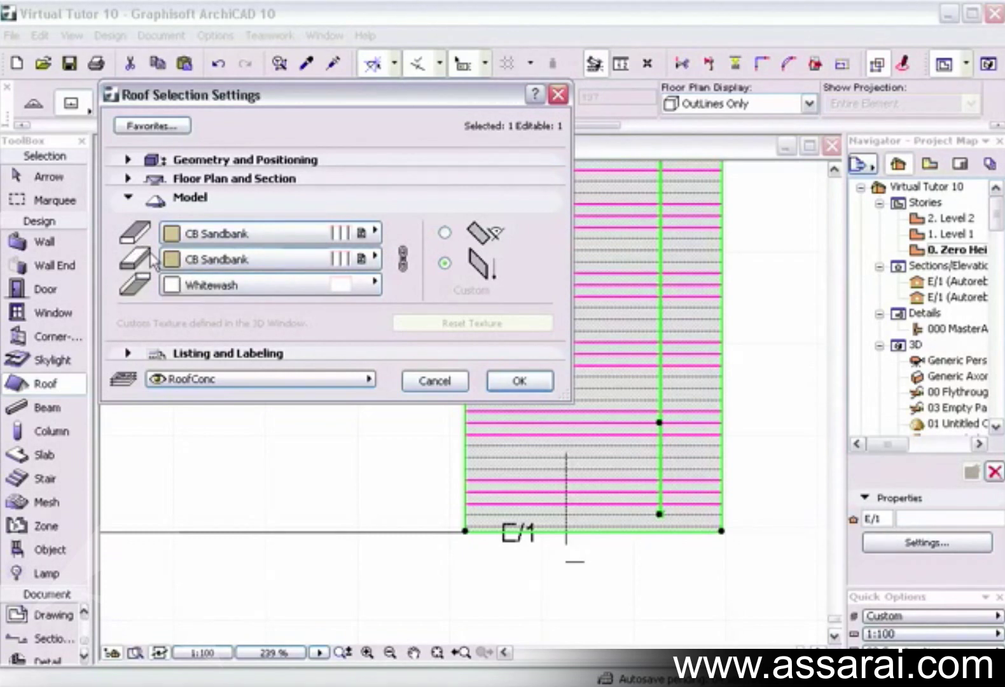
pyautogui.click(293, 245)
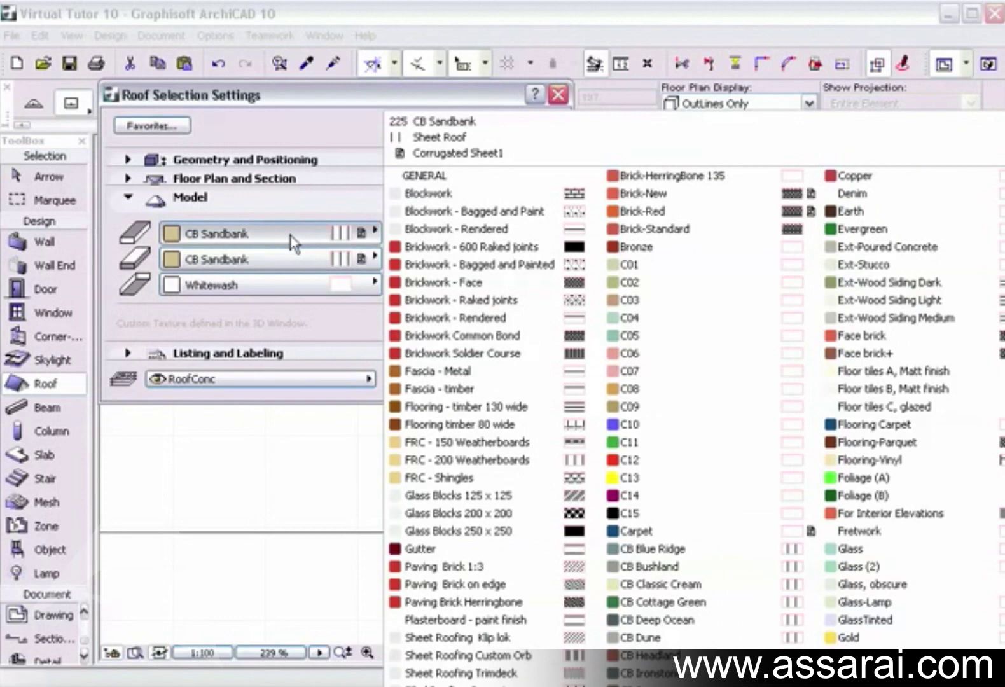
pyautogui.click(293, 243)
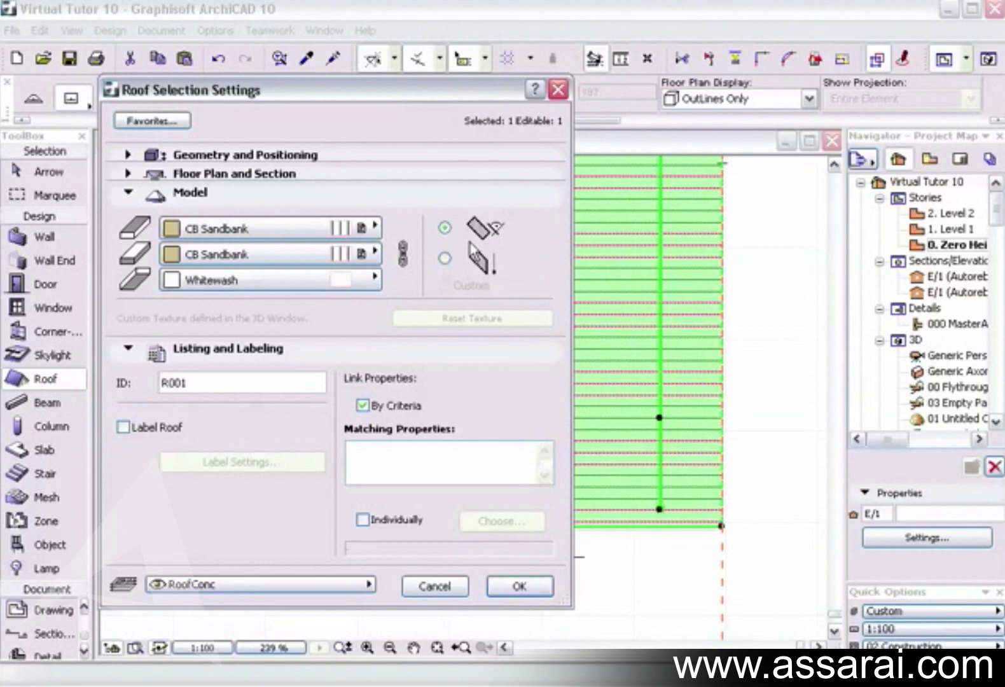
# Set the roof's edge angle to vertical and apply the roof settings.
pyautogui.click(445, 259)
pyautogui.click(520, 587)
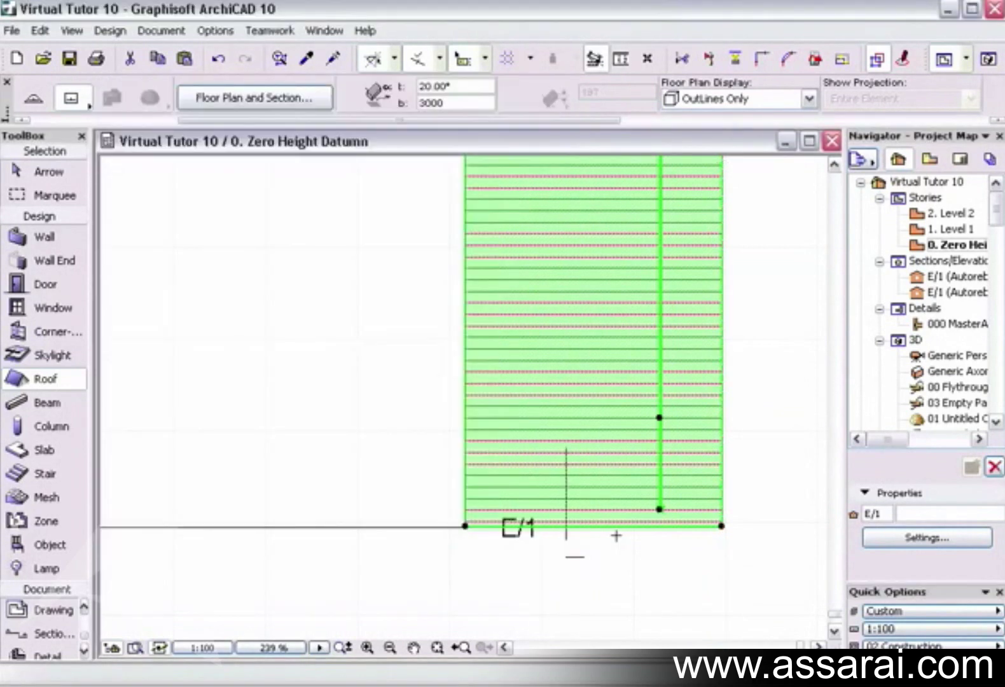
# Give the roof's right-hand edge a custom edge angle of 90° without applying it to all edges.
pyautogui.click(722, 360)
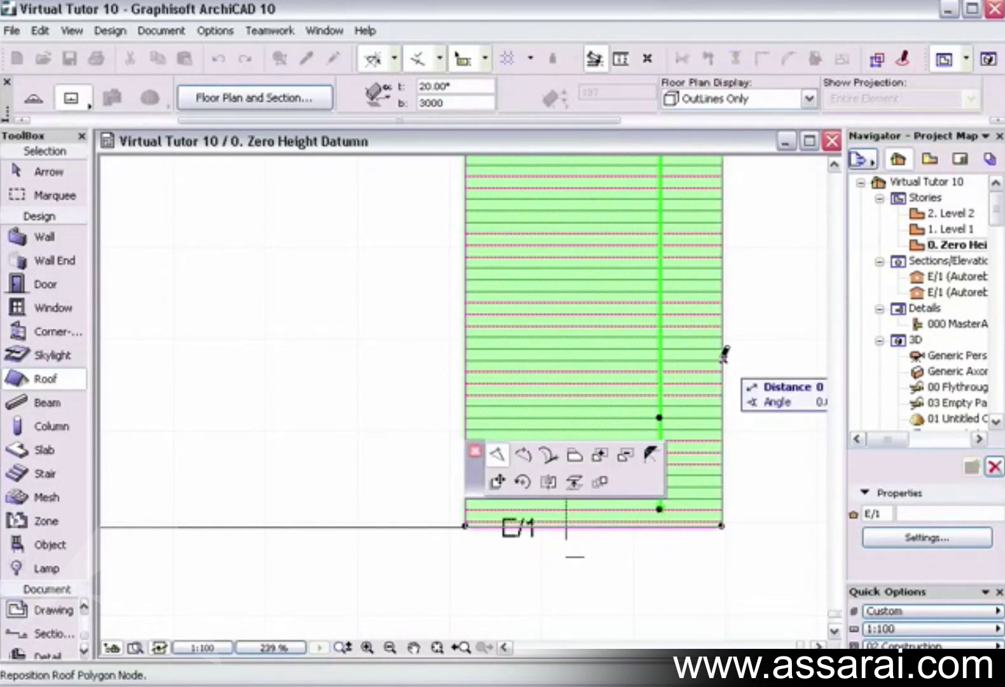
pyautogui.click(651, 456)
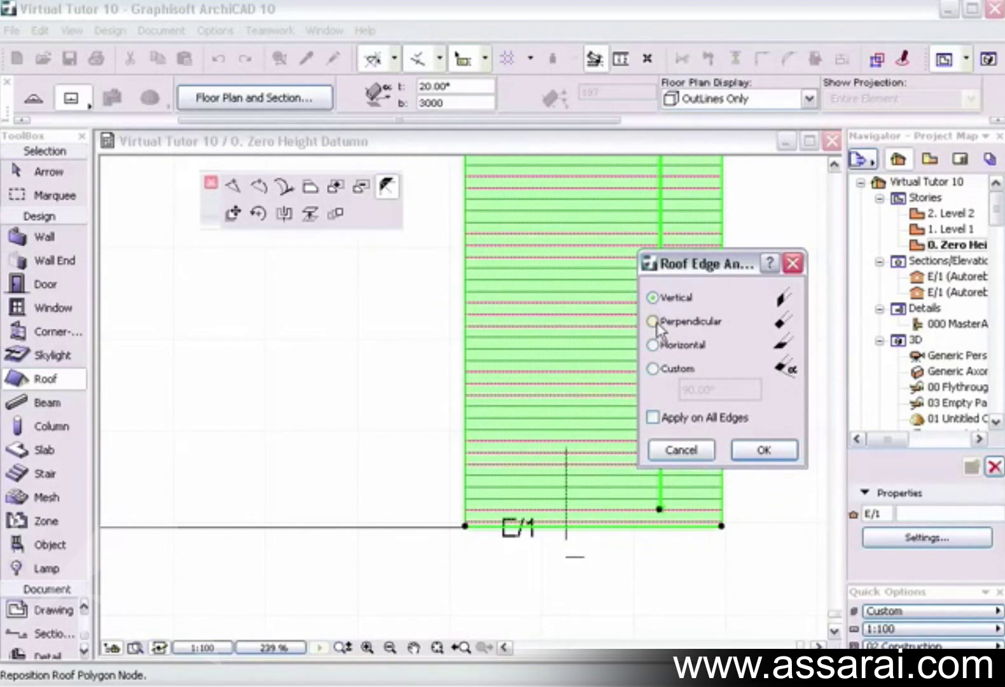
pyautogui.click(655, 370)
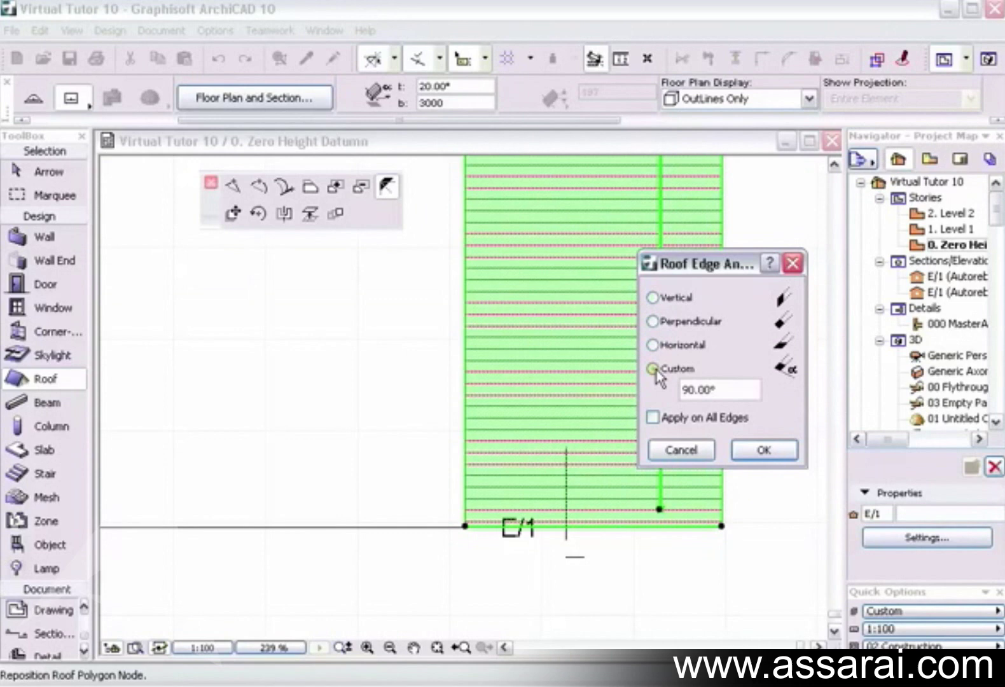
pyautogui.moveTo(689, 390); pyautogui.dragTo(681, 390)
pyautogui.write('3')
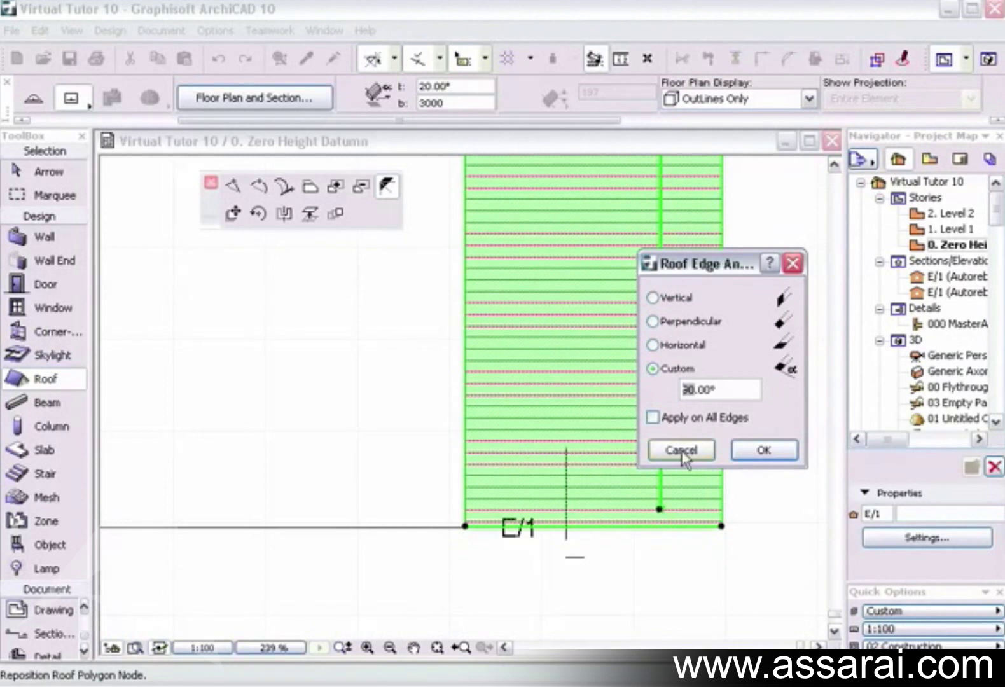
pyautogui.click(764, 450)
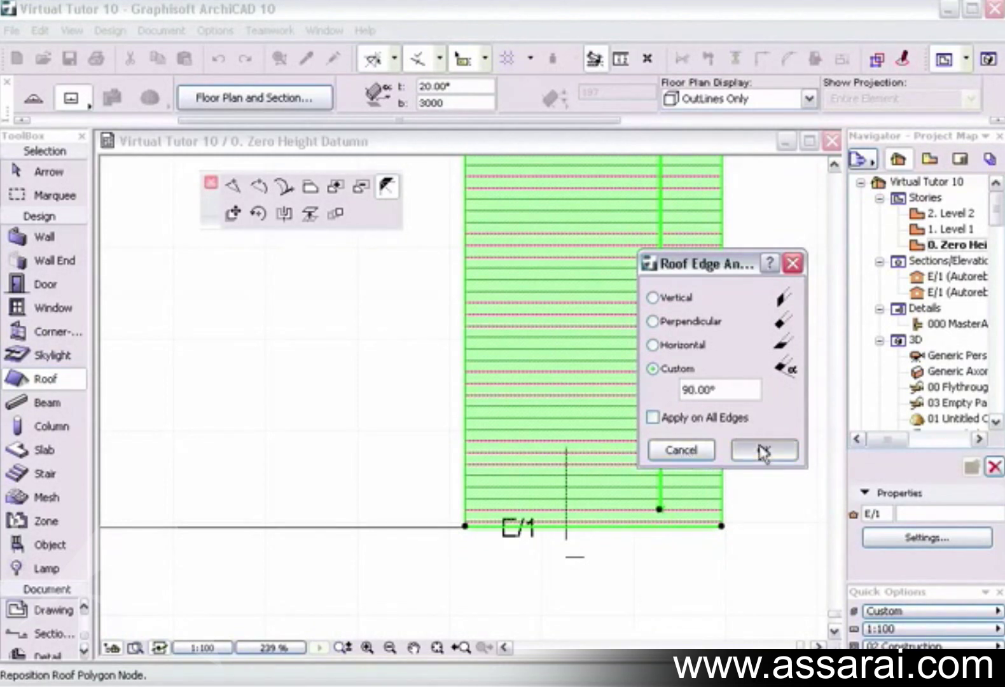
# Set the roof's edge angle back to vertical in its settings and choose DimPartition as the roof's layer.
pyautogui.doubleClick(63, 380)
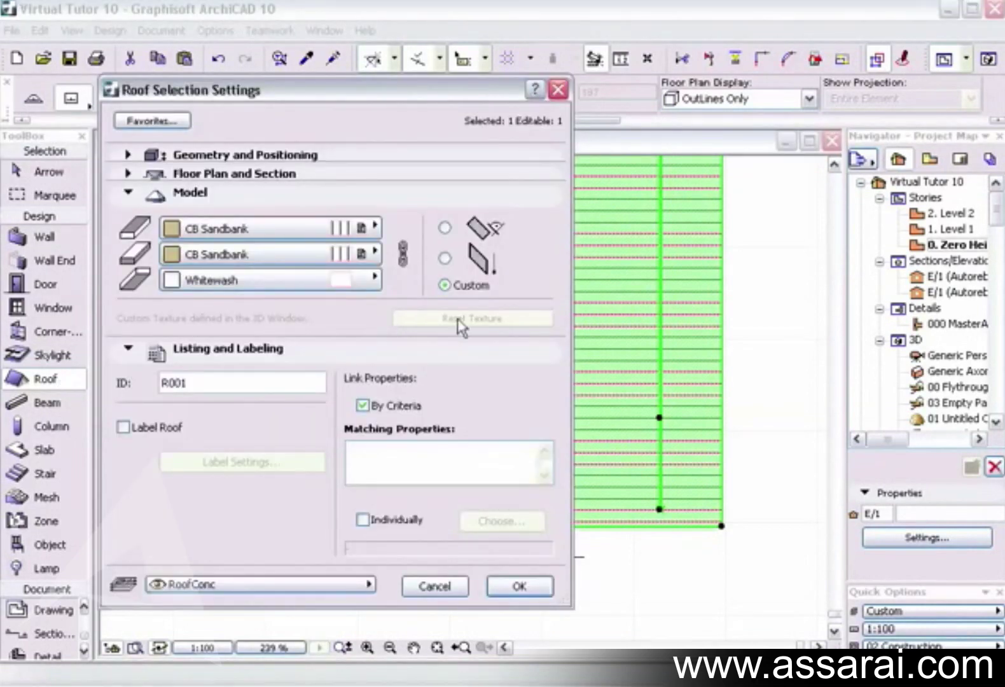
pyautogui.click(444, 258)
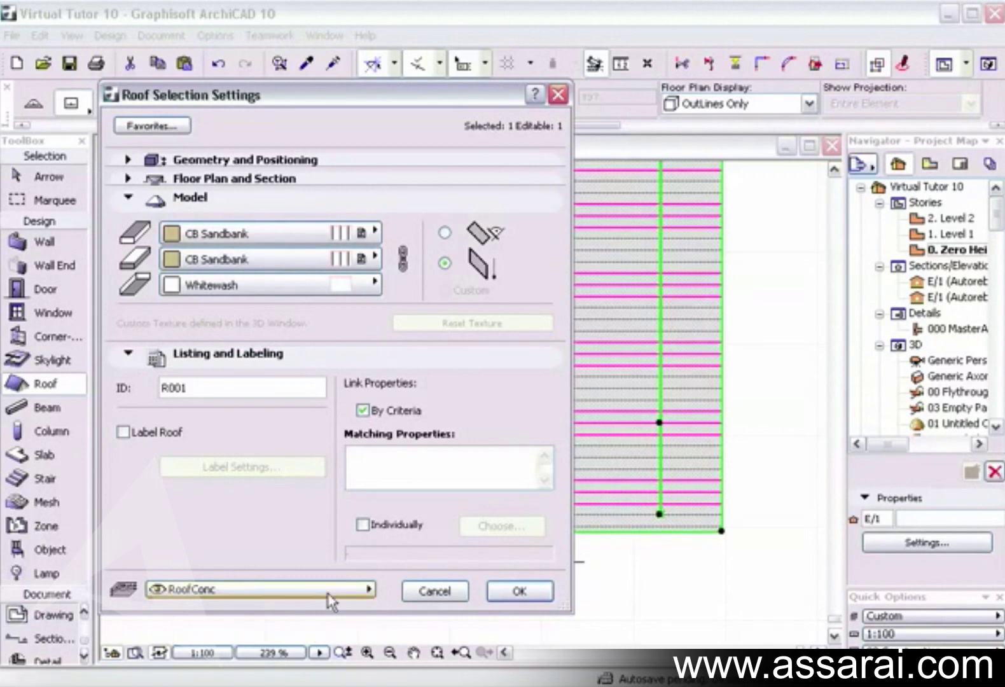
pyautogui.click(261, 591)
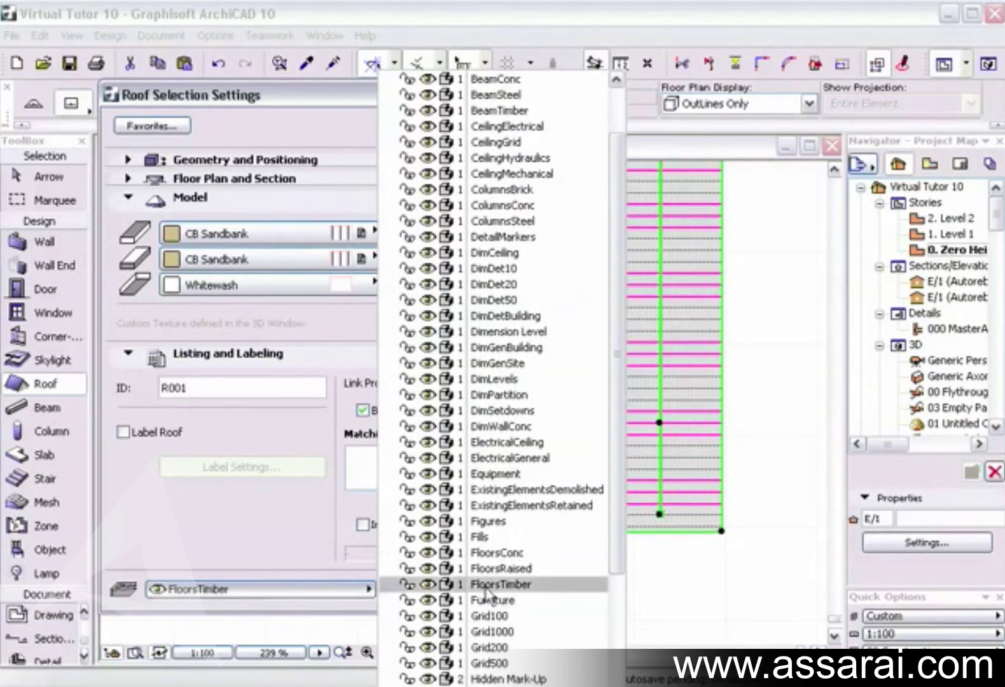
pyautogui.click(490, 396)
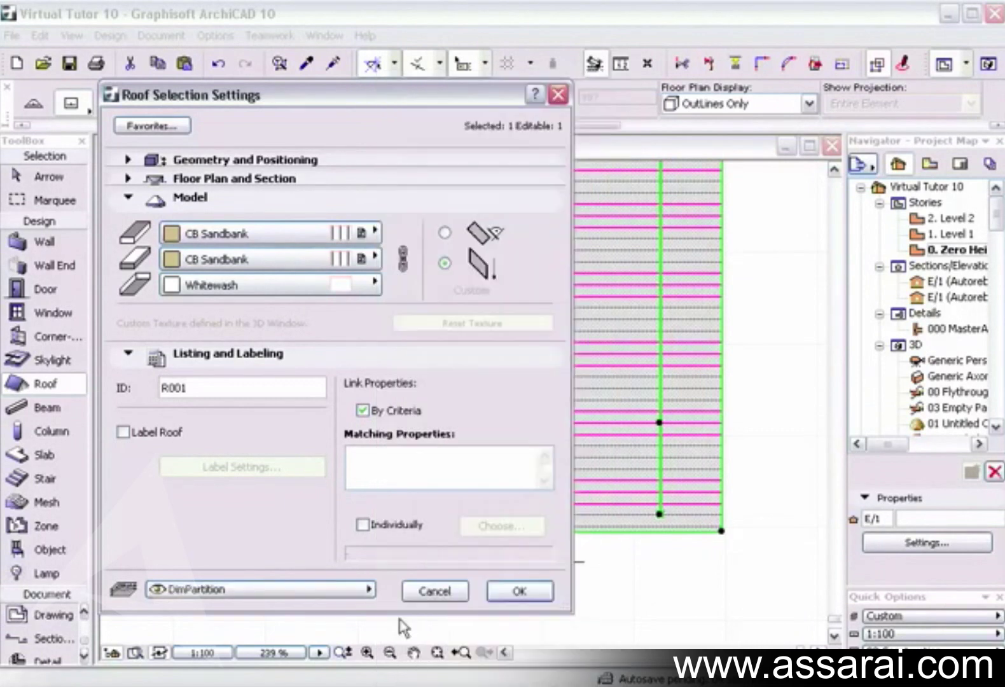